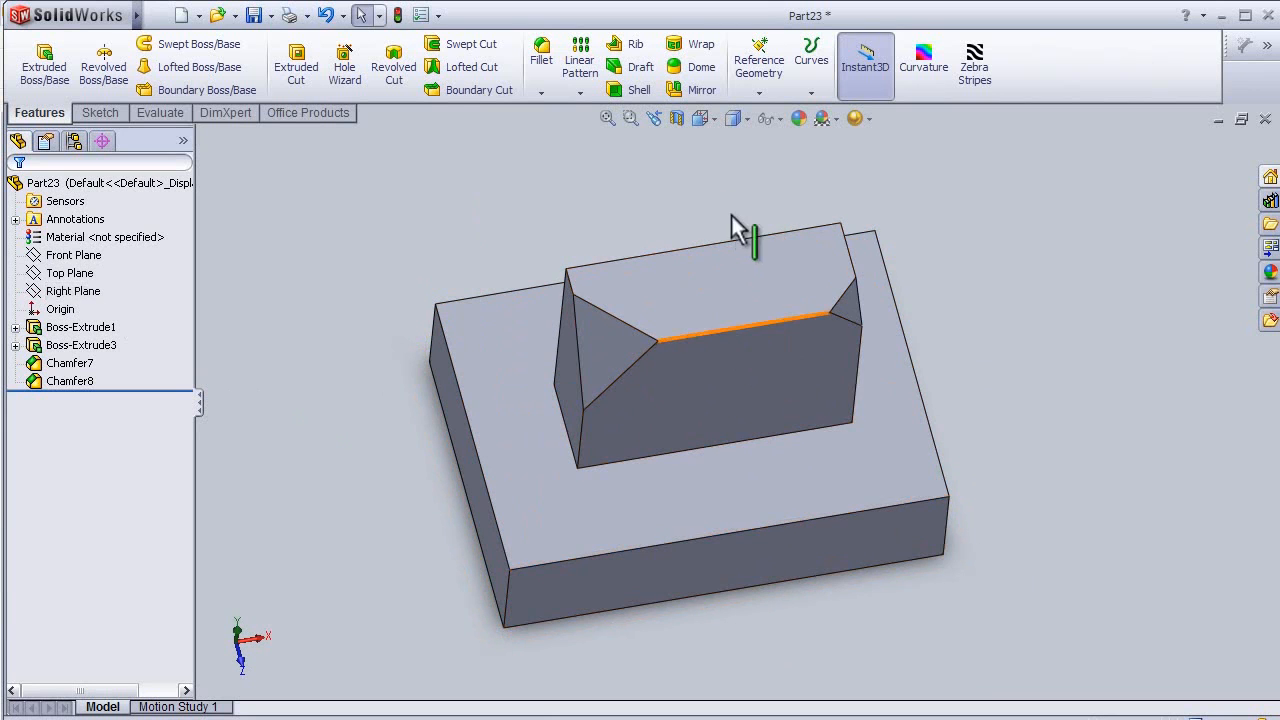
Step: Start a new reference plane with the Right Plane as its first reference
middle_drag(1008, 421, 997, 423)
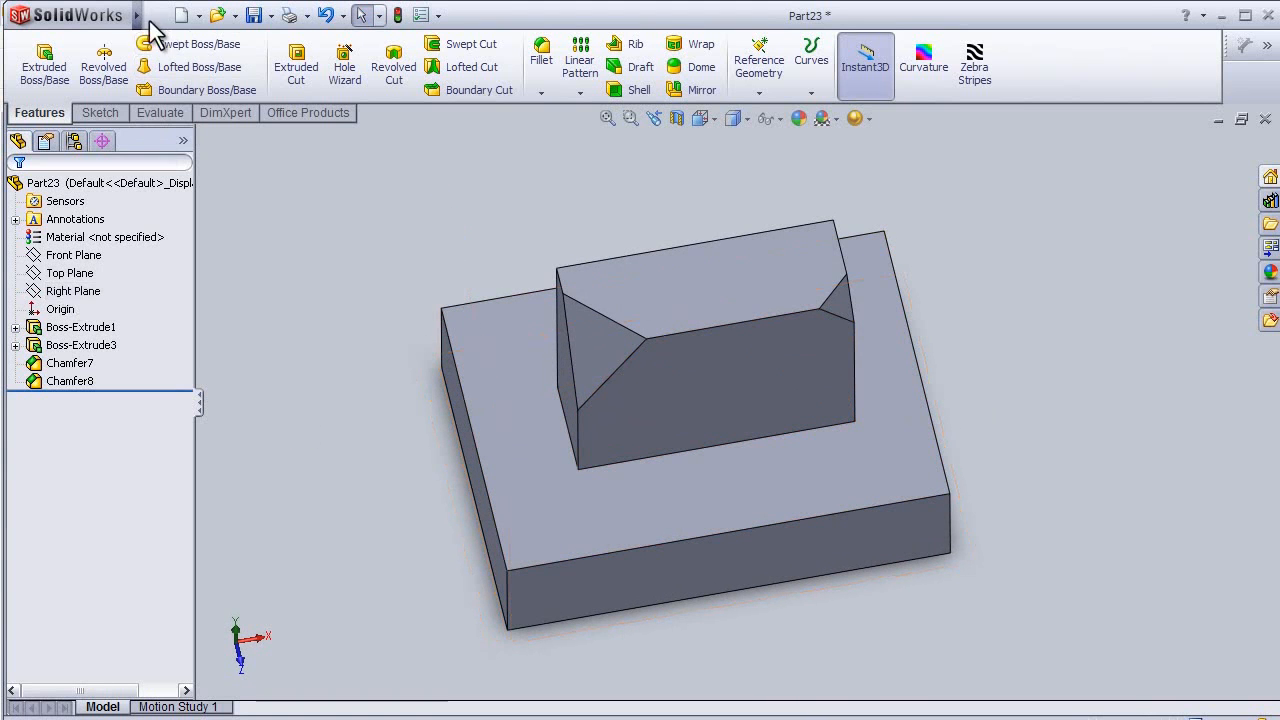
mouse_move(140, 28)
click(266, 16)
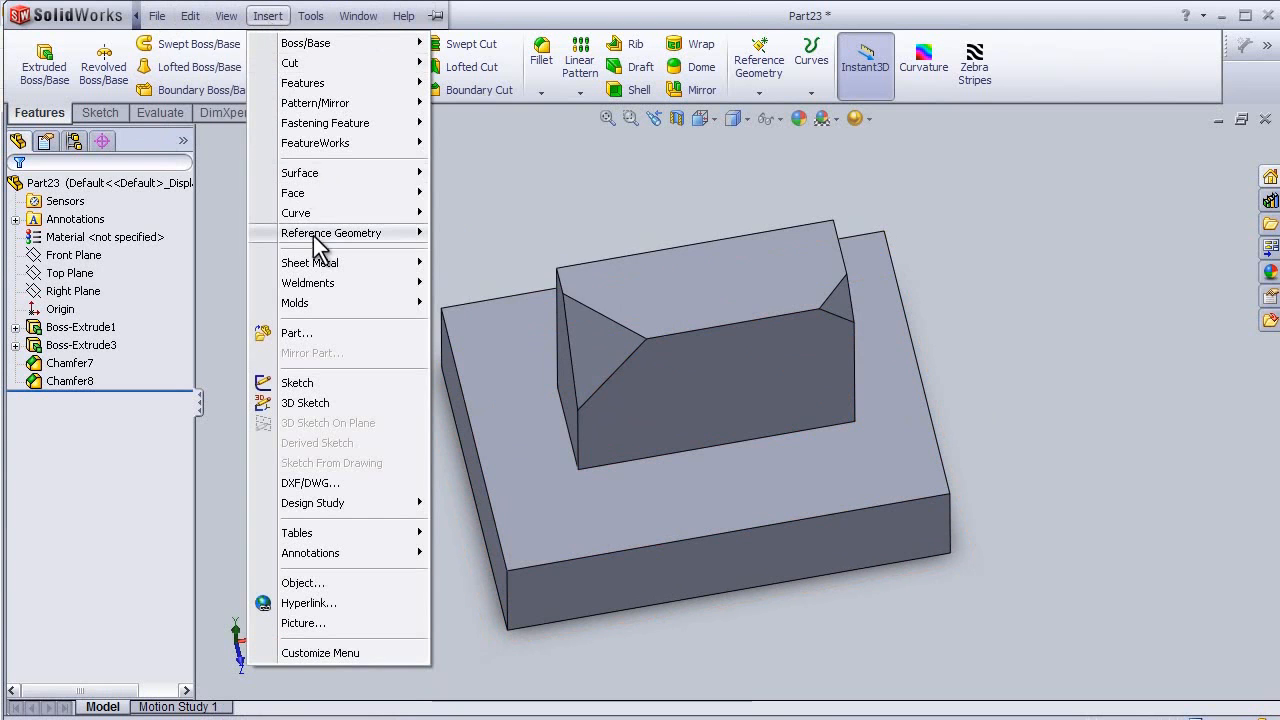
mouse_move(322, 238)
click(477, 235)
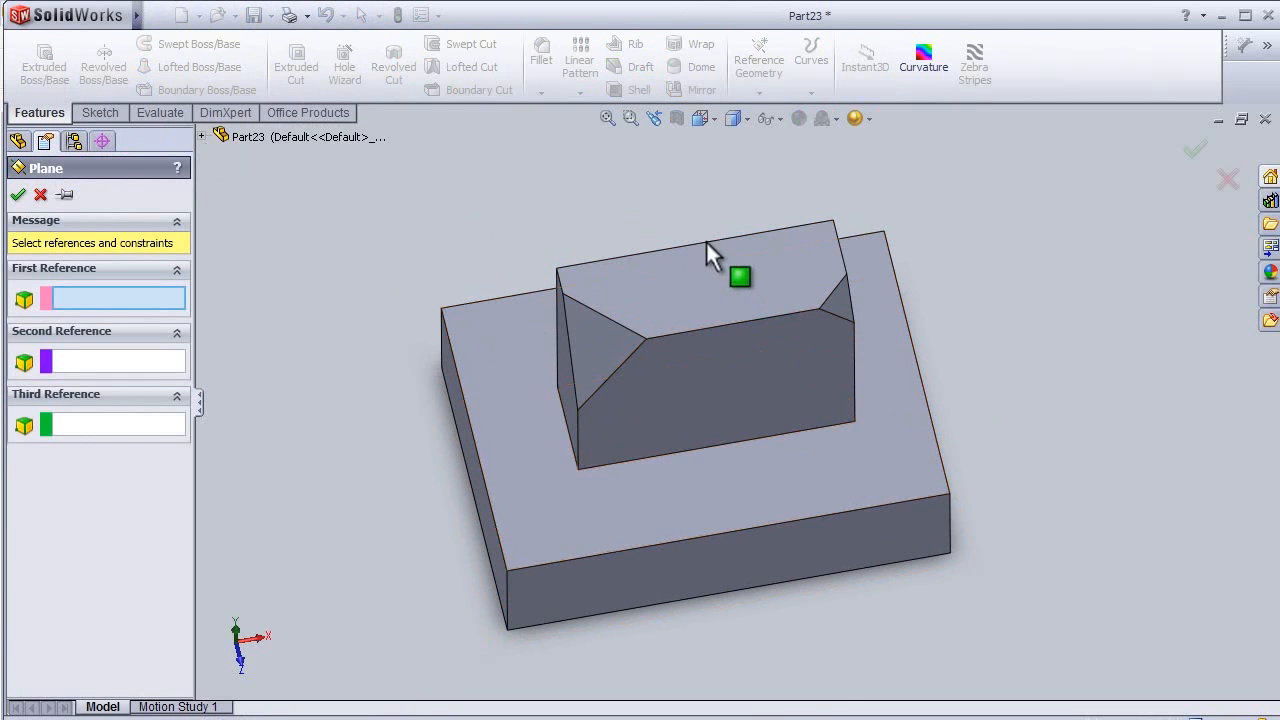
click(201, 137)
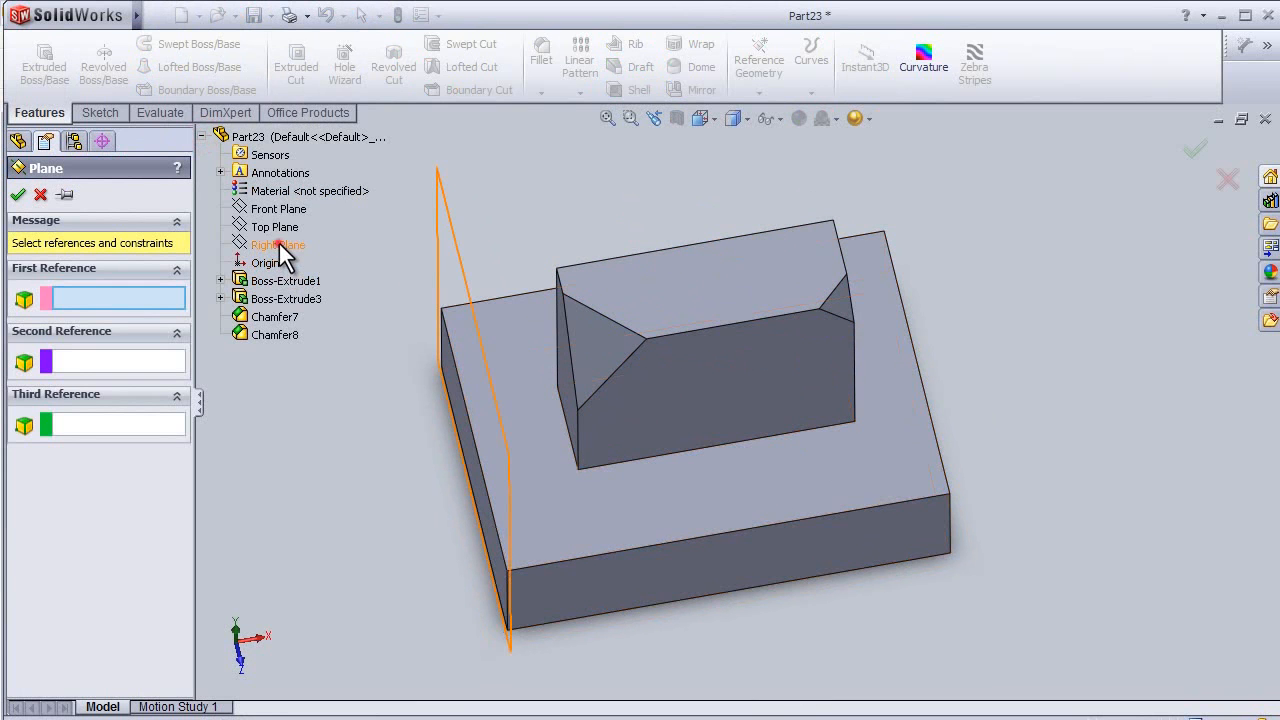
click(279, 245)
middle_drag(1039, 470, 1051, 483)
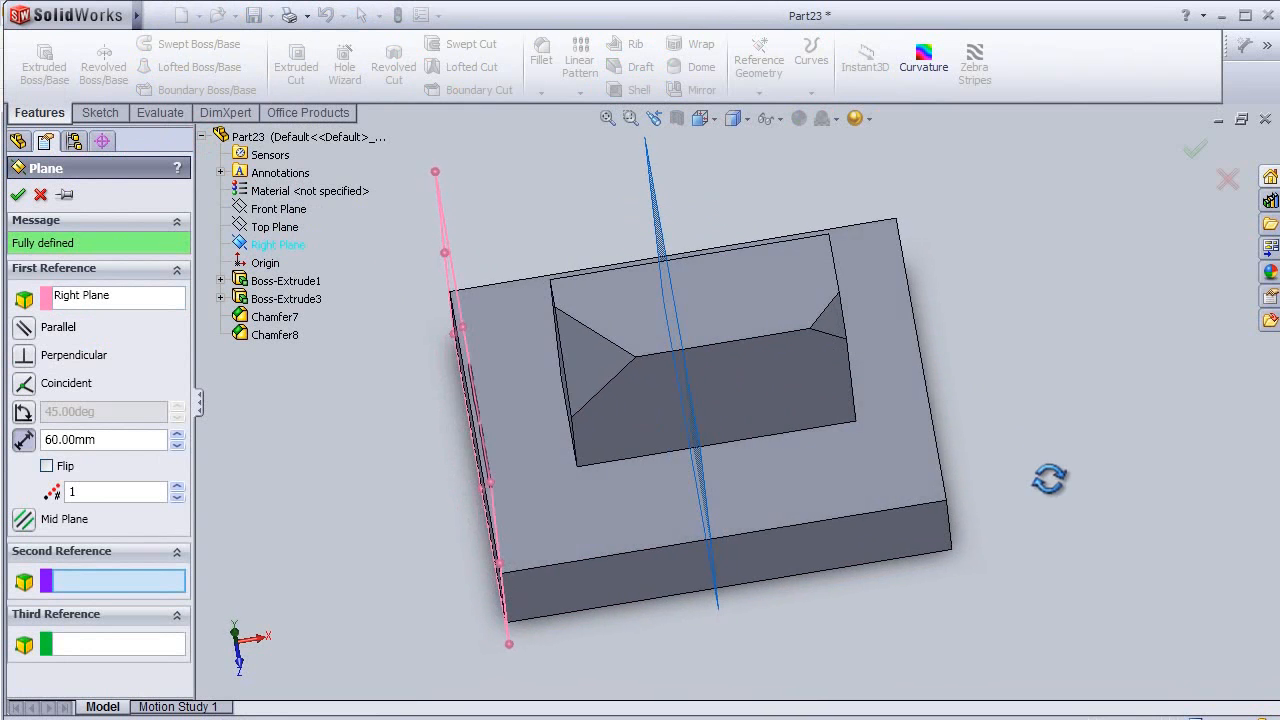
Step: Set the plane's offset distance to 65 mm and create it
click(177, 434)
click(178, 443)
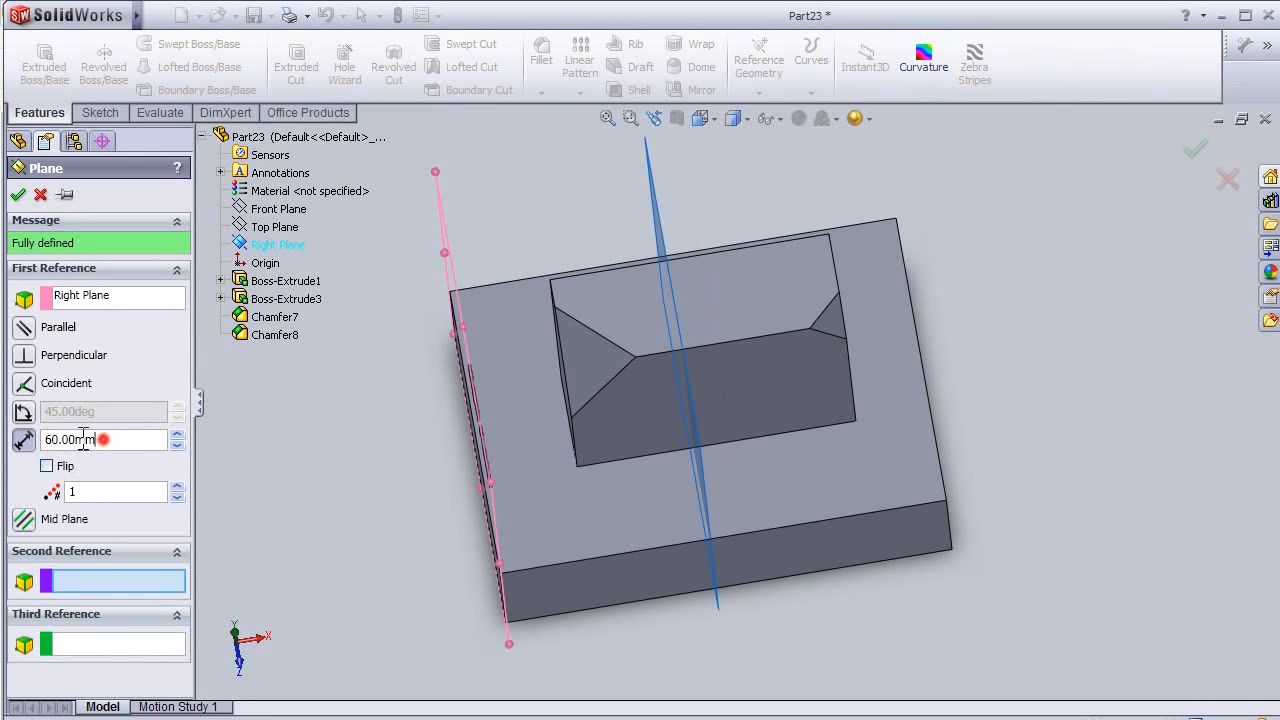
click(27, 441)
mouse_move(382, 534)
middle_down()
mouse_move(377, 509)
mouse_move(380, 531)
middle_up()
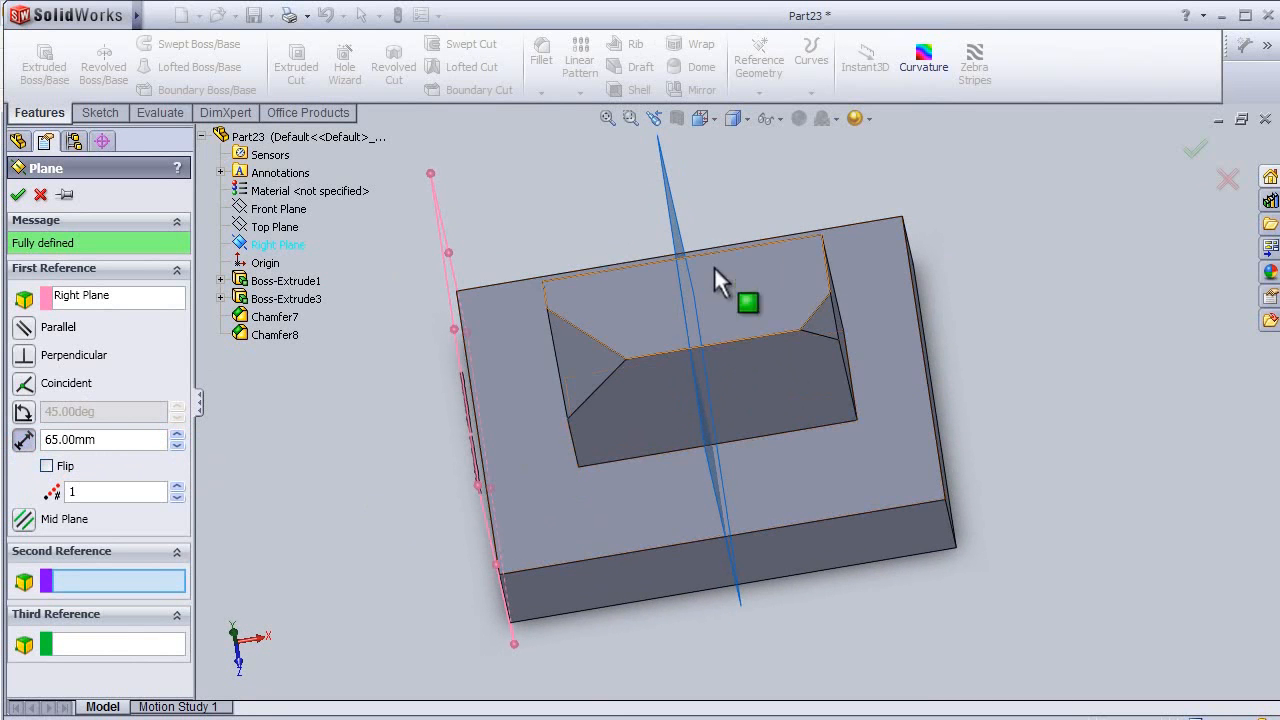
middle_drag(953, 577, 1234, 183)
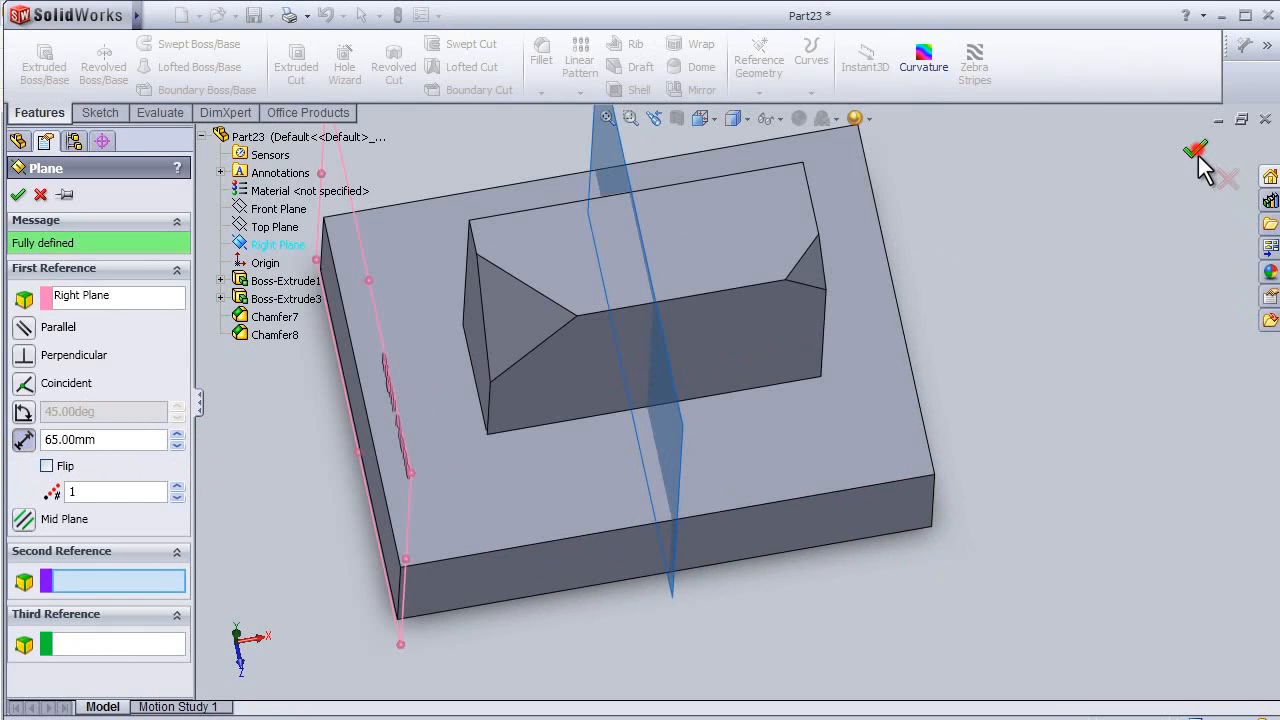
click(1198, 152)
middle_drag(1008, 400, 1020, 303)
Step: Open a sketch on the new offset plane and view it normal to the sketch
click(38, 408)
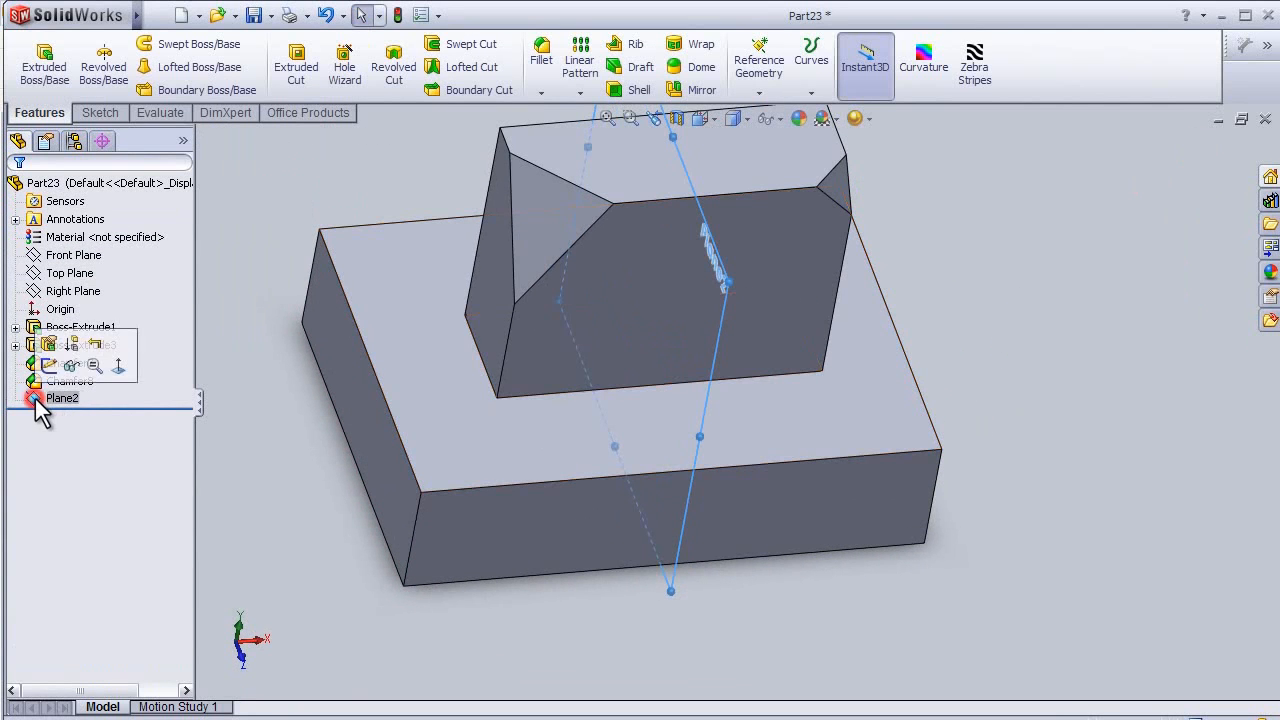
click(49, 365)
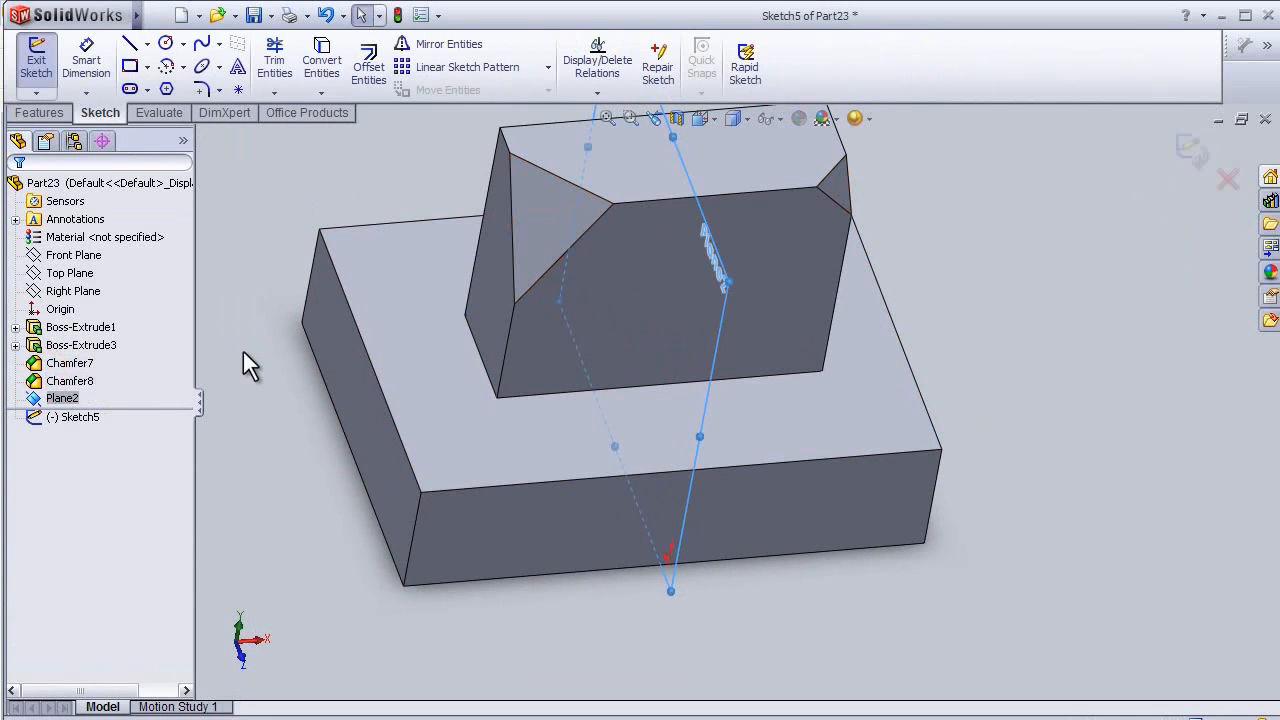
key(space)
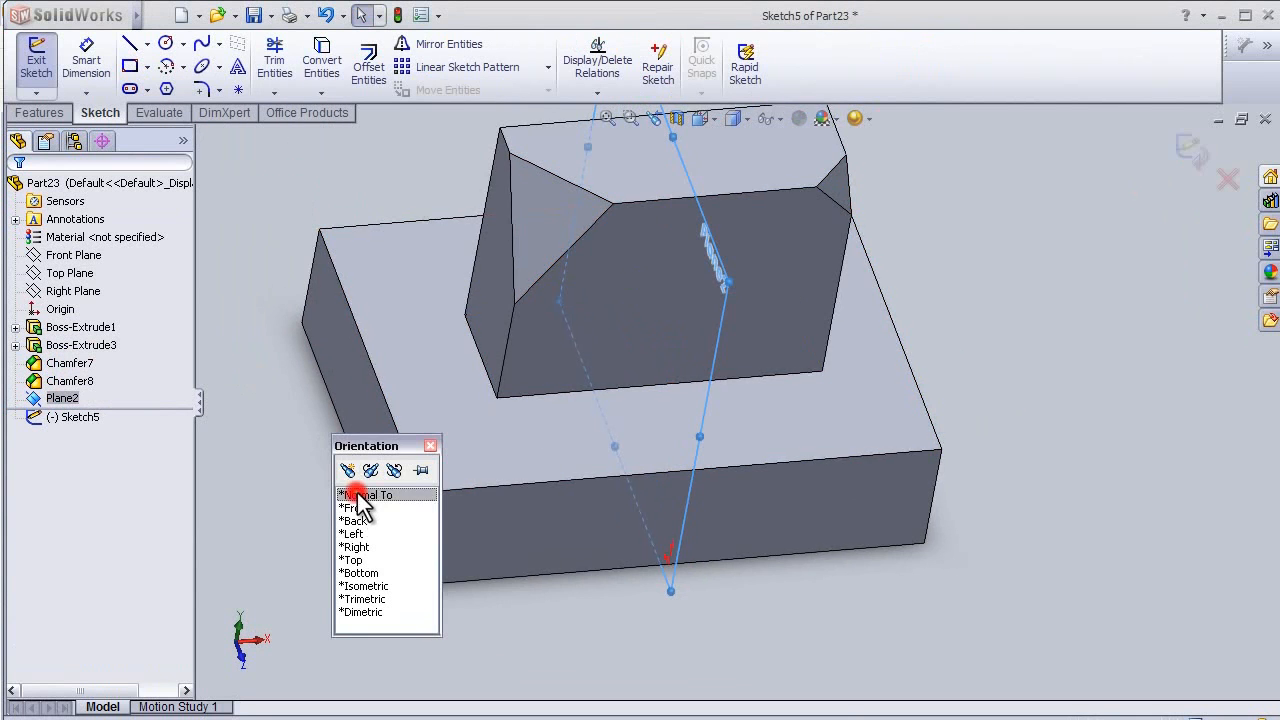
click(357, 493)
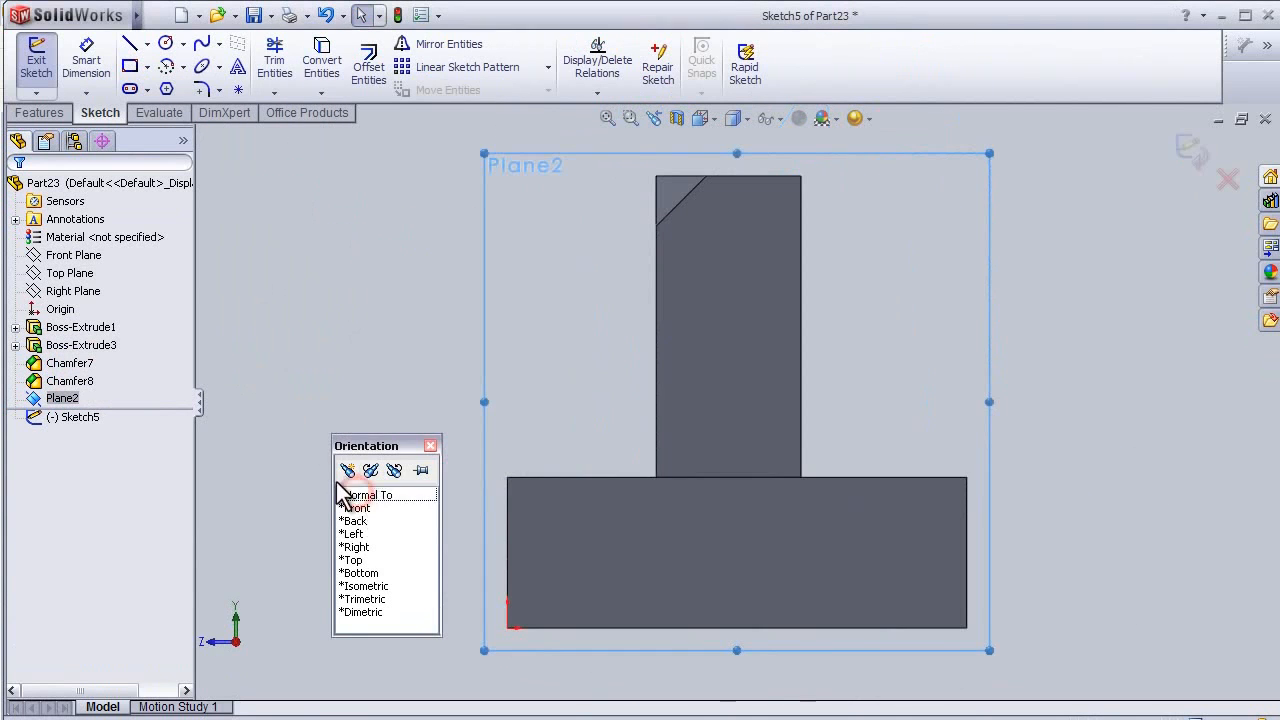
Step: Sketch a sloping line about 34 mm long from the upright block's side face down to the base plate's upper face
click(129, 43)
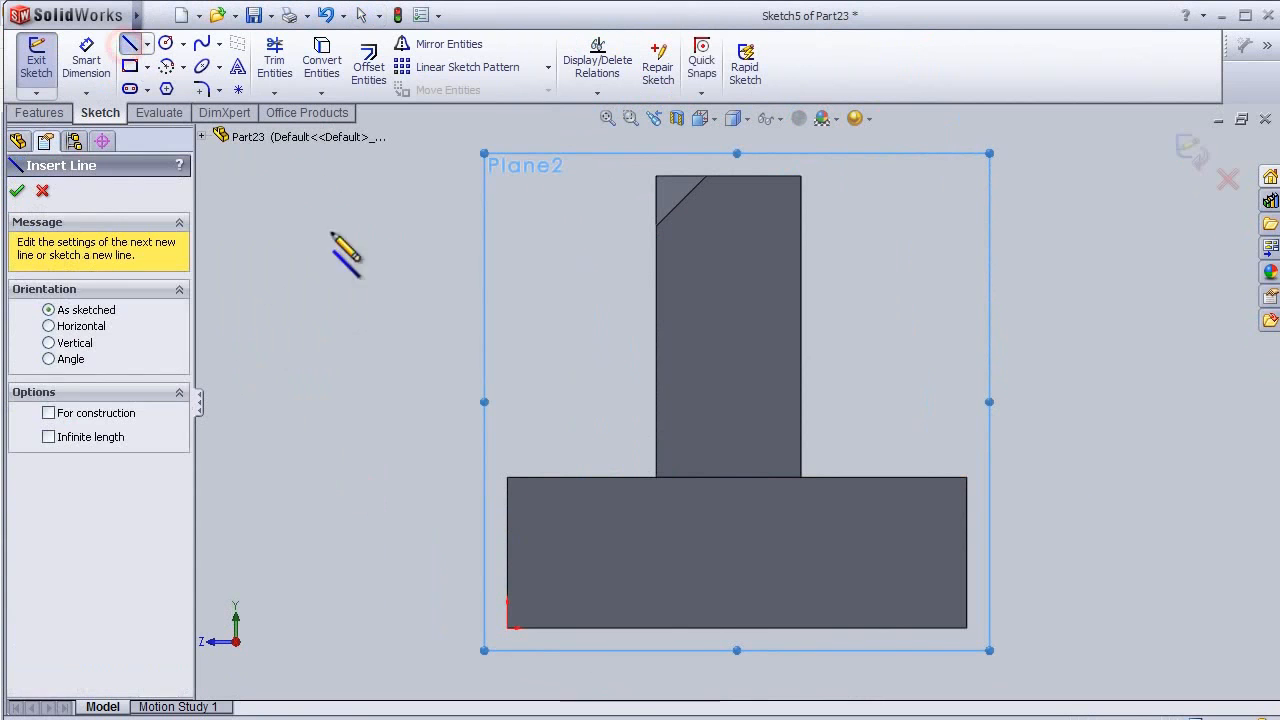
click(654, 350)
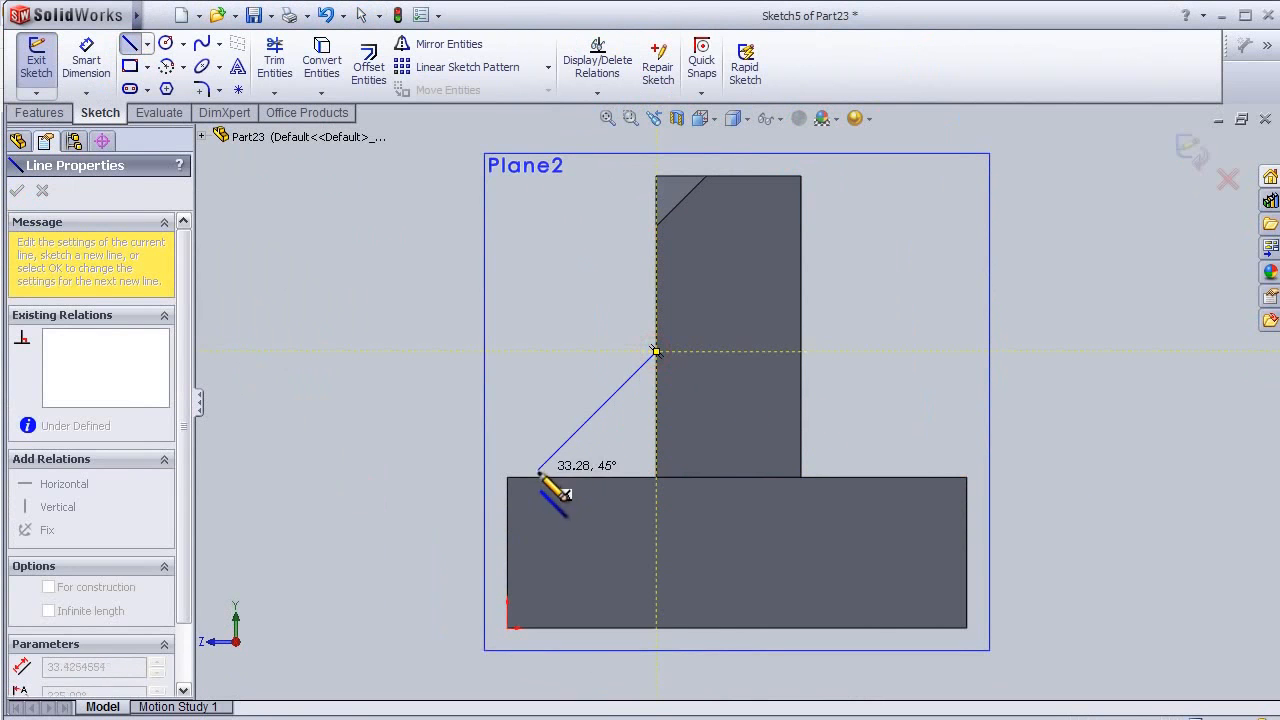
click(538, 477)
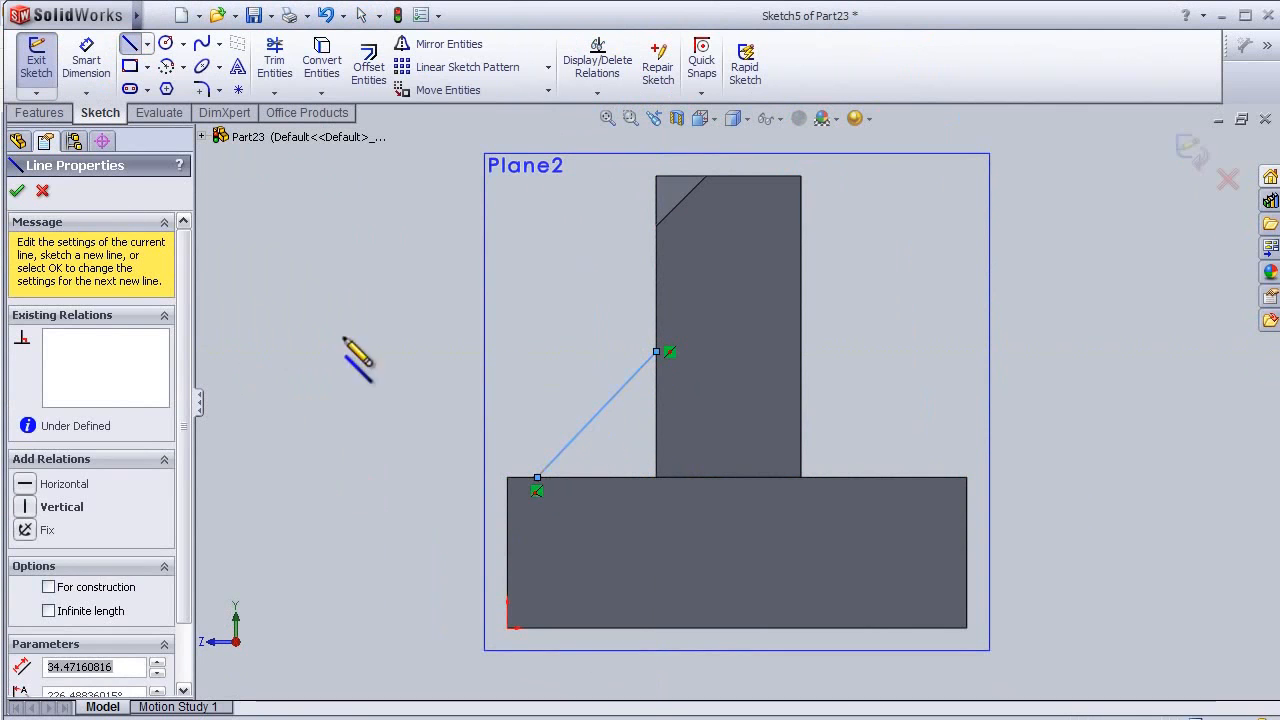
click(17, 191)
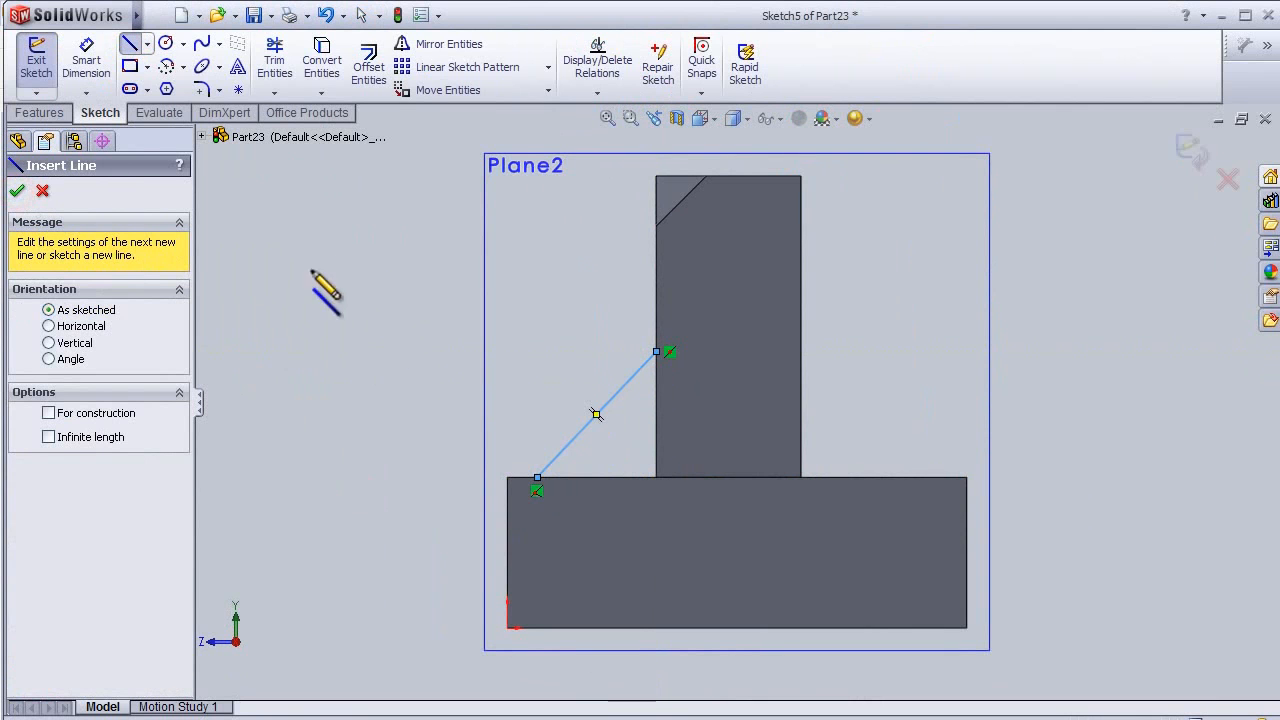
click(14, 190)
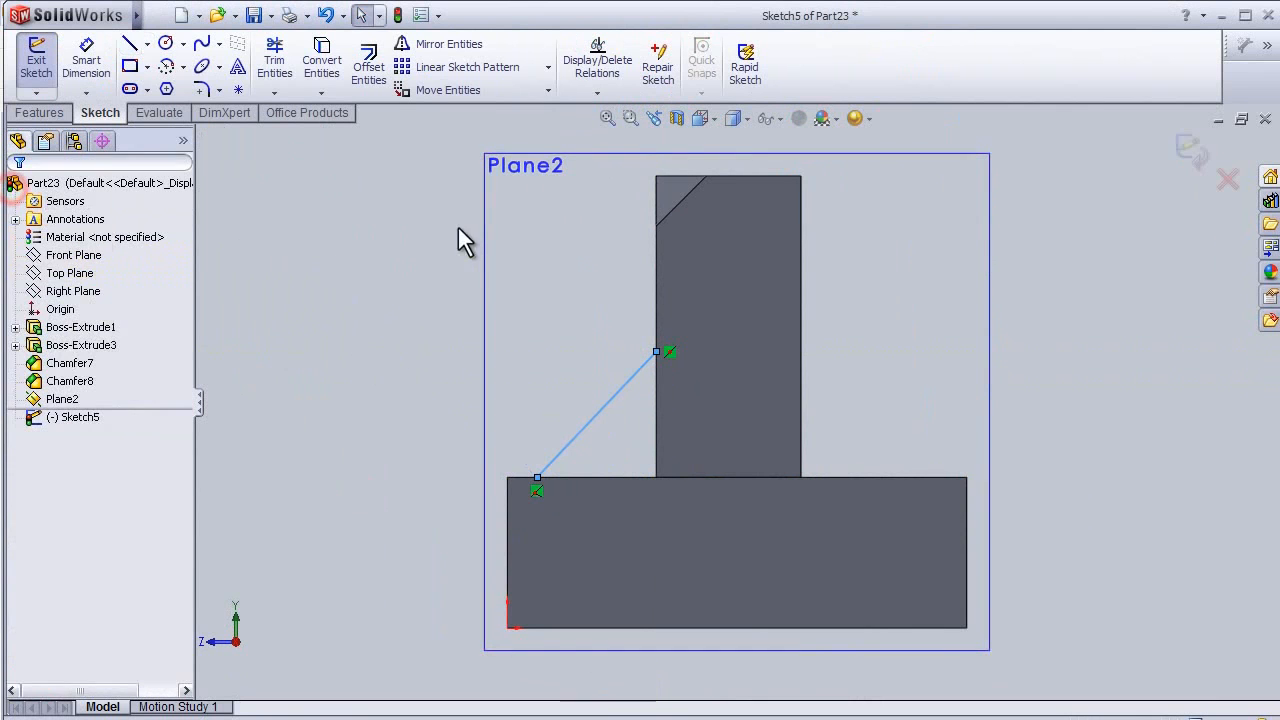
Step: Start a Rib from the sloping line and flip its material side towards the block and base
middle_drag(396, 253, 412, 323)
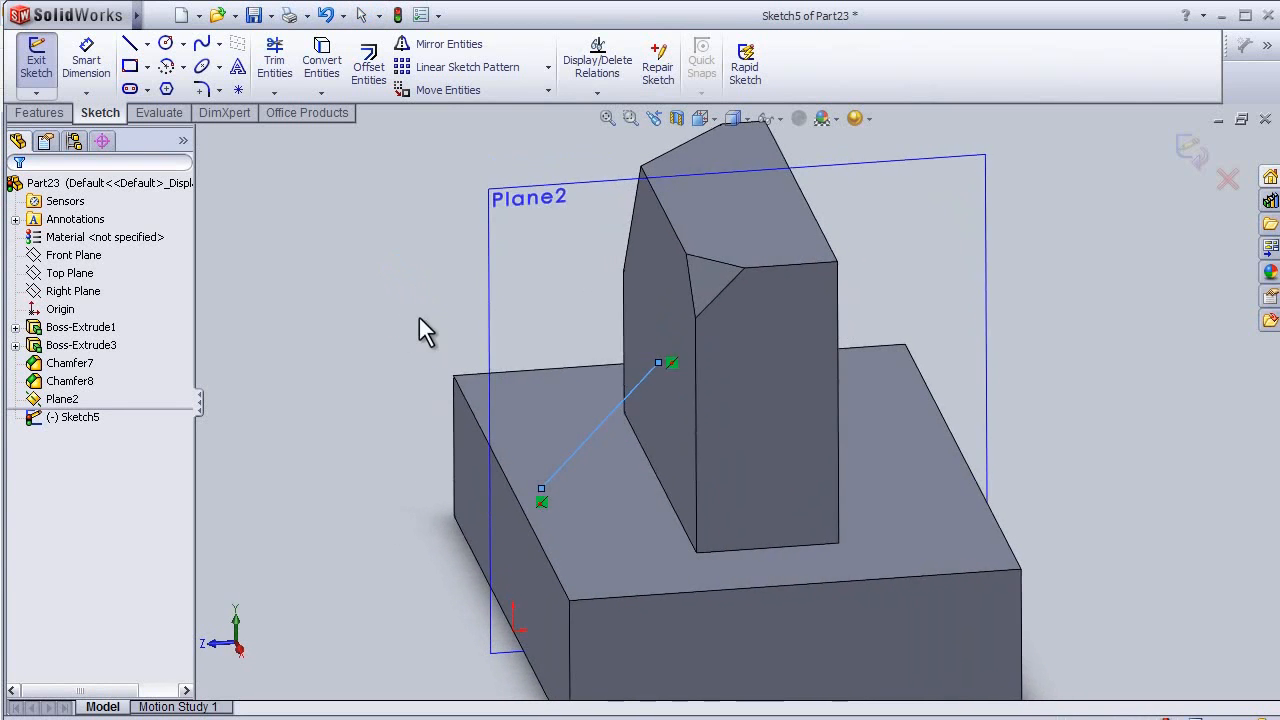
scroll(328, 288, down, 1)
click(40, 113)
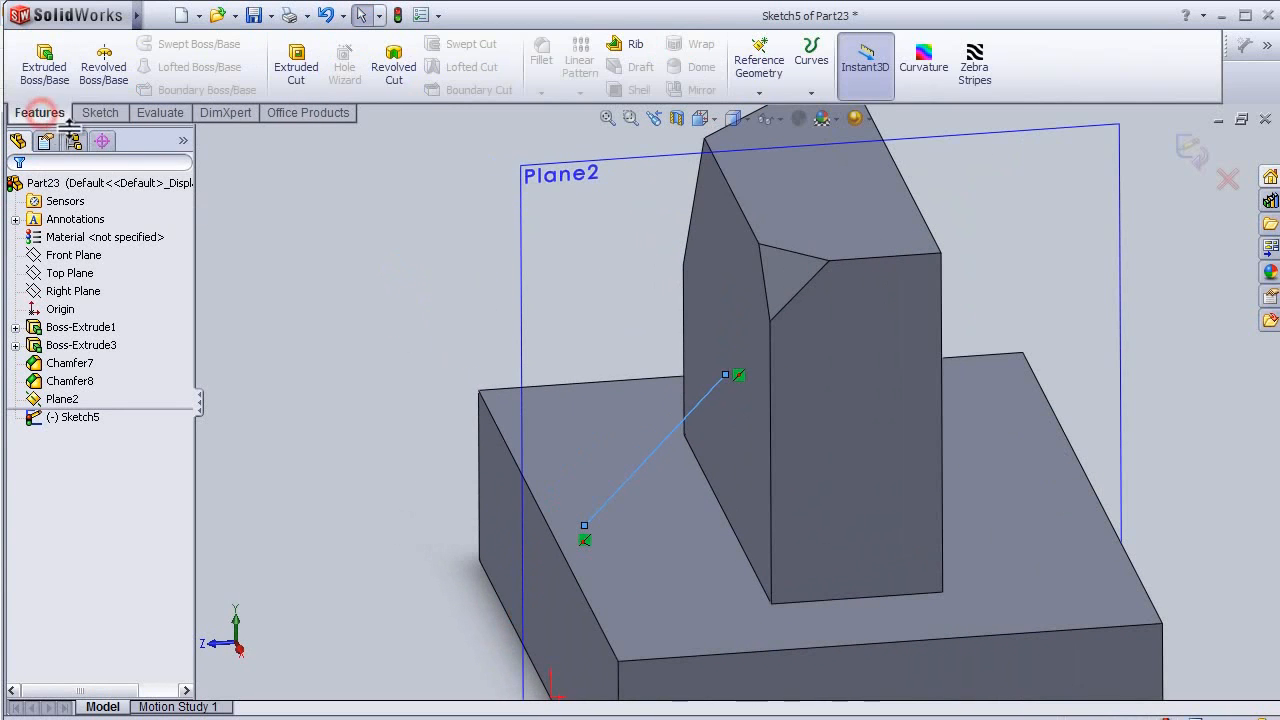
click(636, 56)
middle_drag(358, 356, 314, 346)
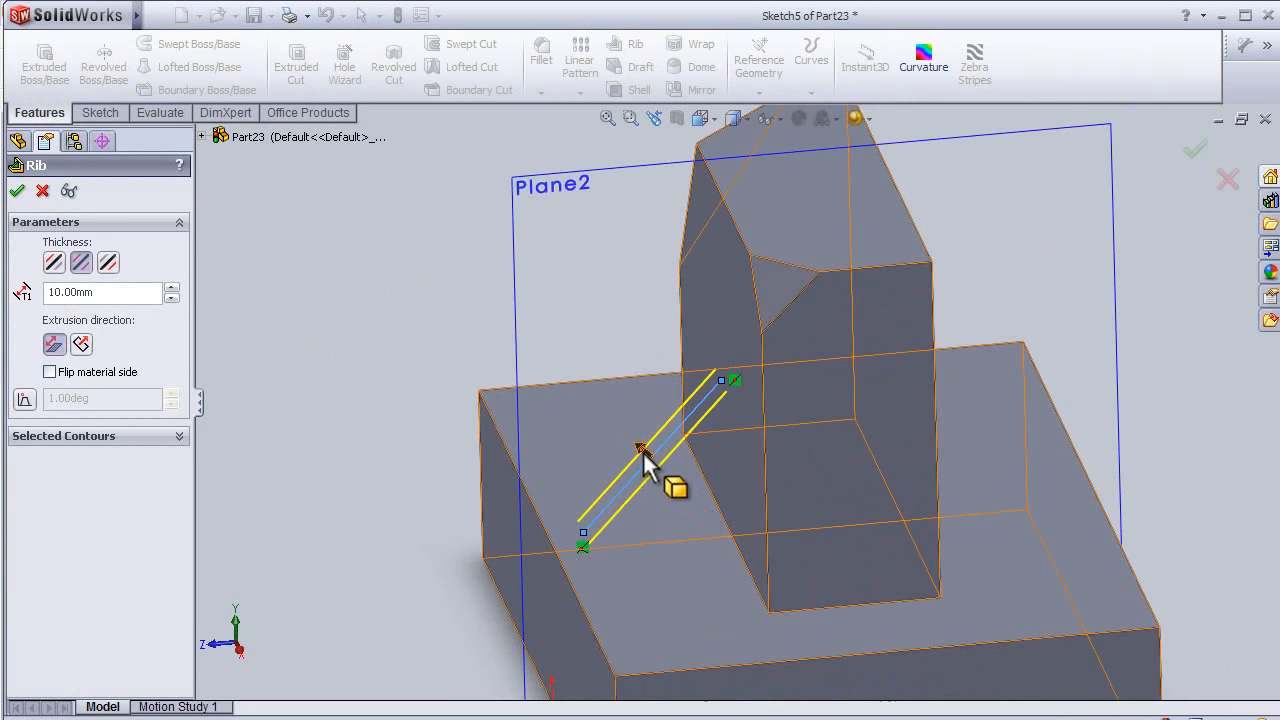
click(644, 450)
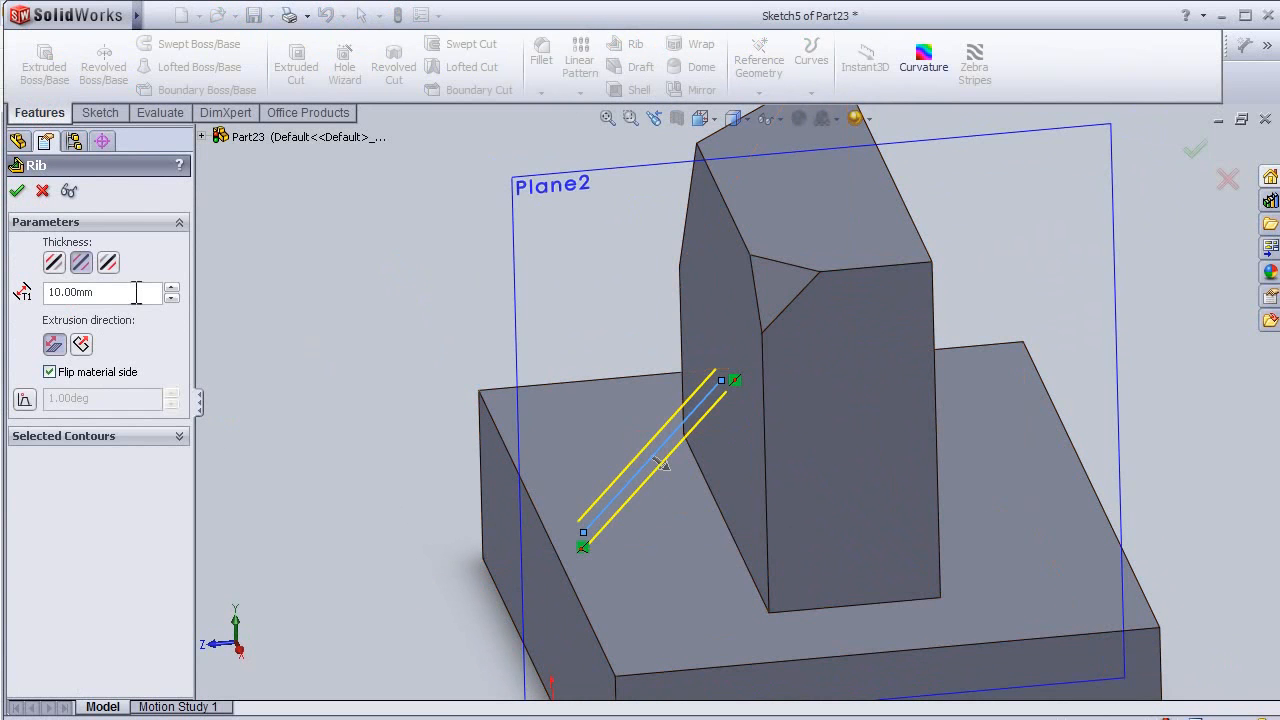
Step: Apply the rib thickness to both sides of the line and set it to 15 mm
click(55, 264)
middle_drag(361, 350, 380, 374)
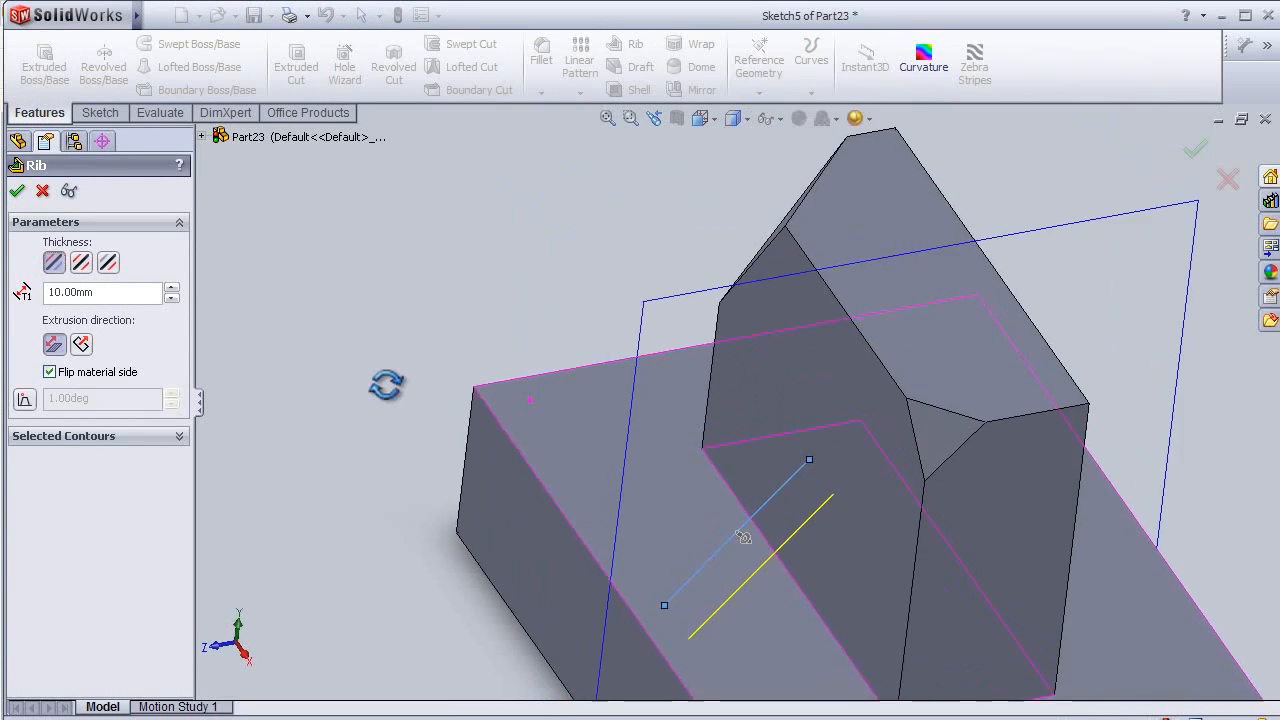
click(81, 263)
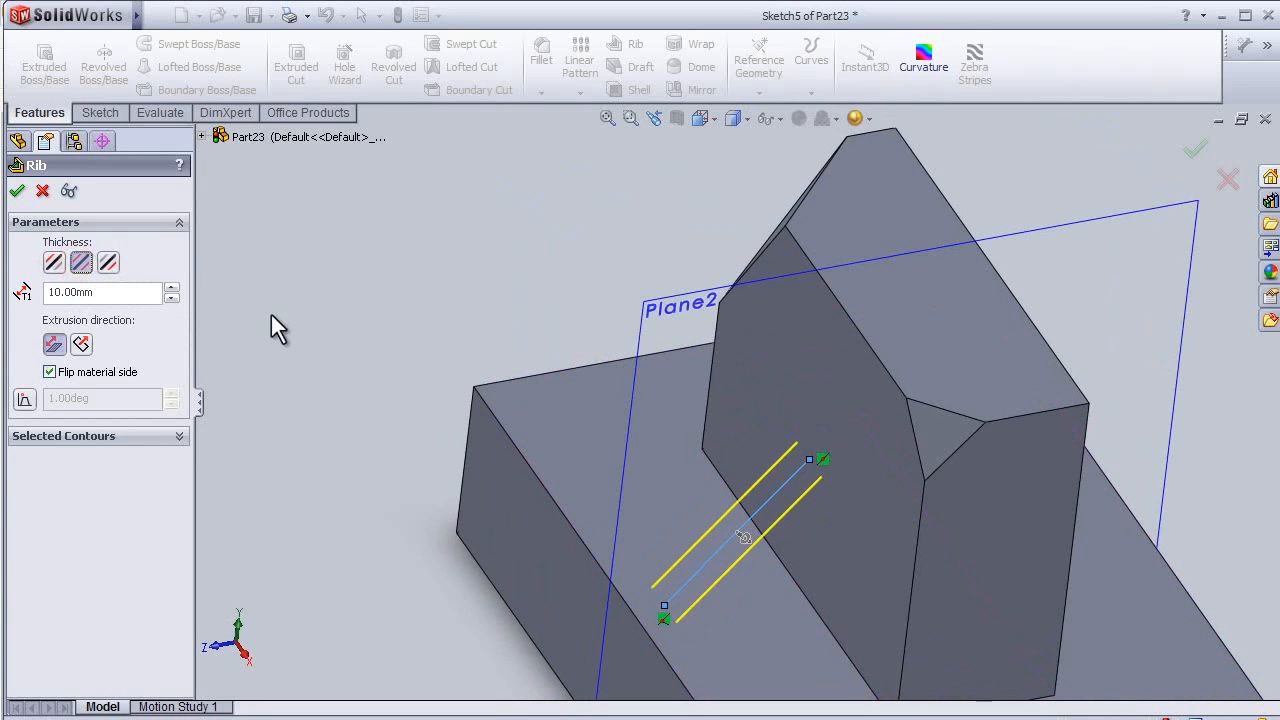
click(172, 287)
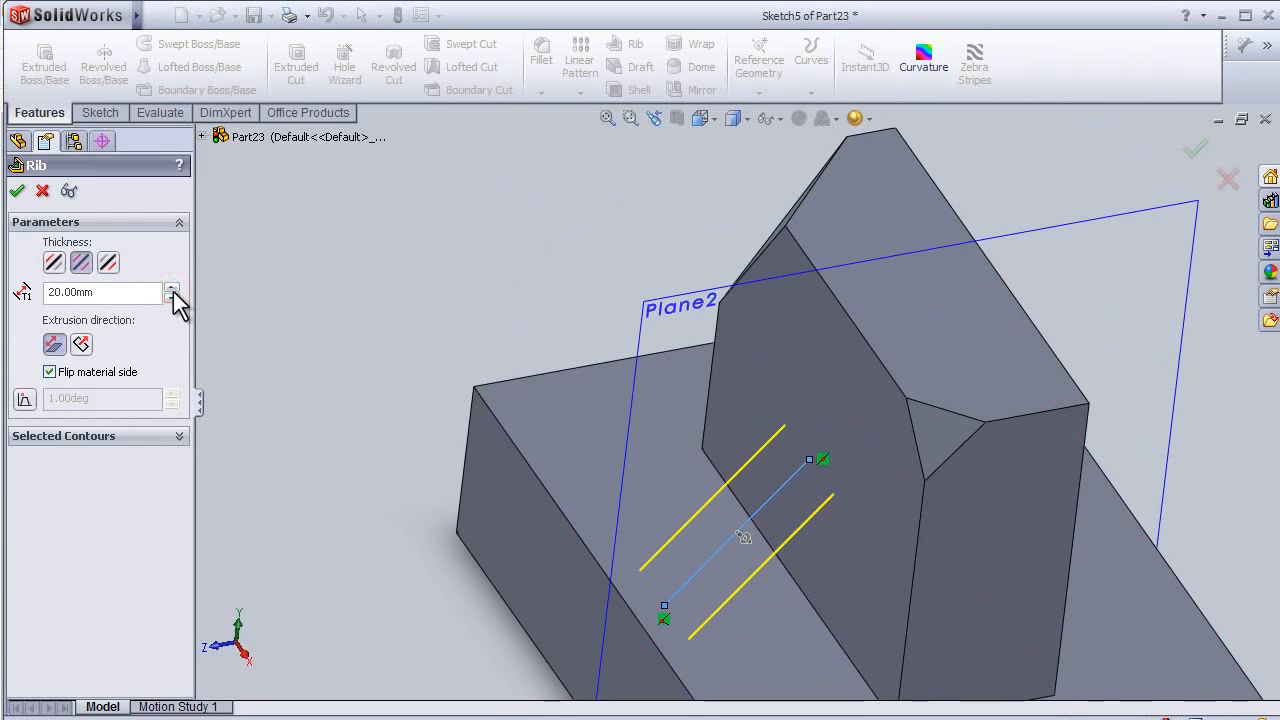
click(172, 297)
click(172, 287)
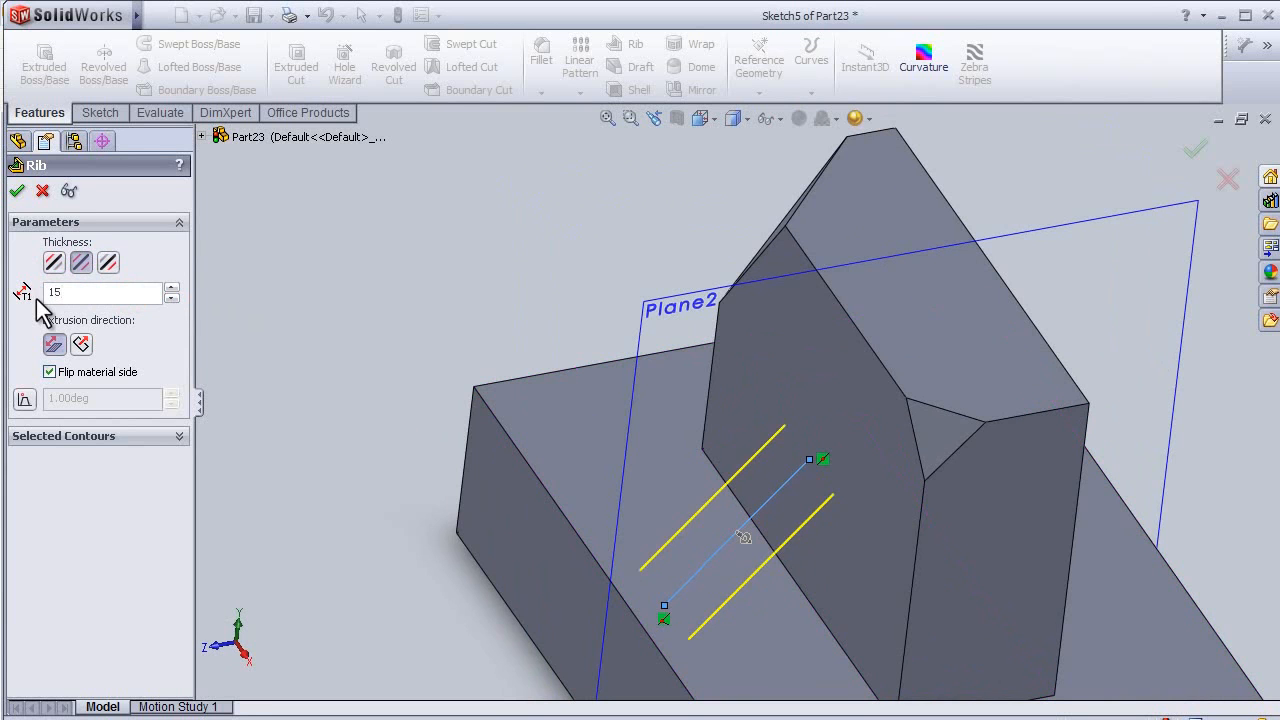
click(280, 298)
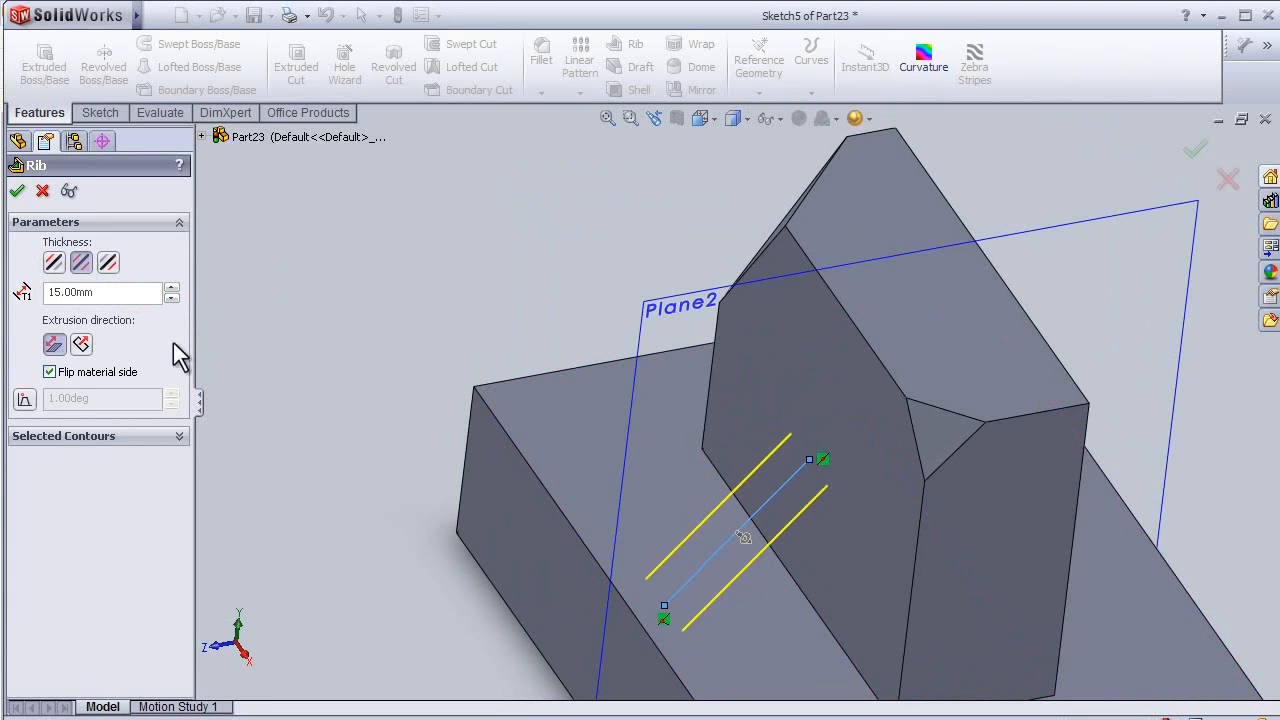
Step: Try the rib's extrusion direction normal to the sketch, then set it back to parallel and create the rib
click(82, 344)
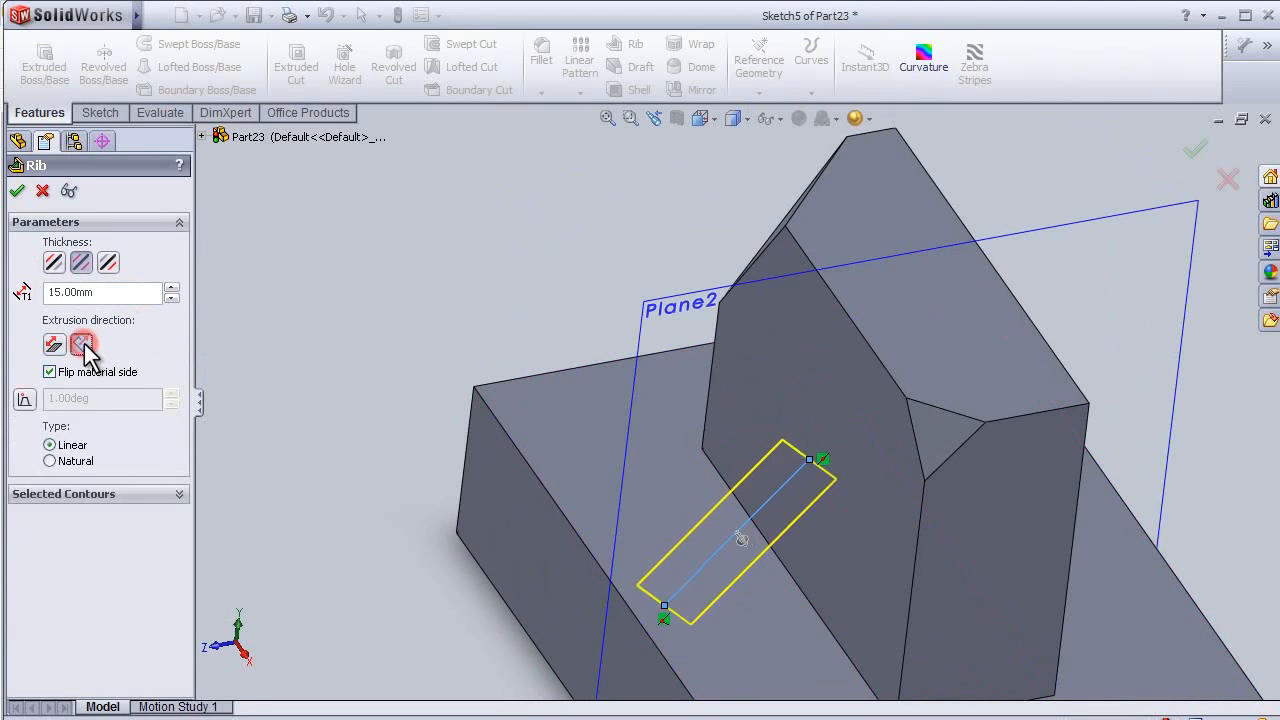
mouse_move(372, 418)
middle_down()
mouse_move(371, 403)
mouse_move(391, 414)
mouse_move(404, 459)
mouse_move(317, 391)
mouse_move(374, 437)
mouse_move(374, 466)
mouse_move(408, 500)
middle_up()
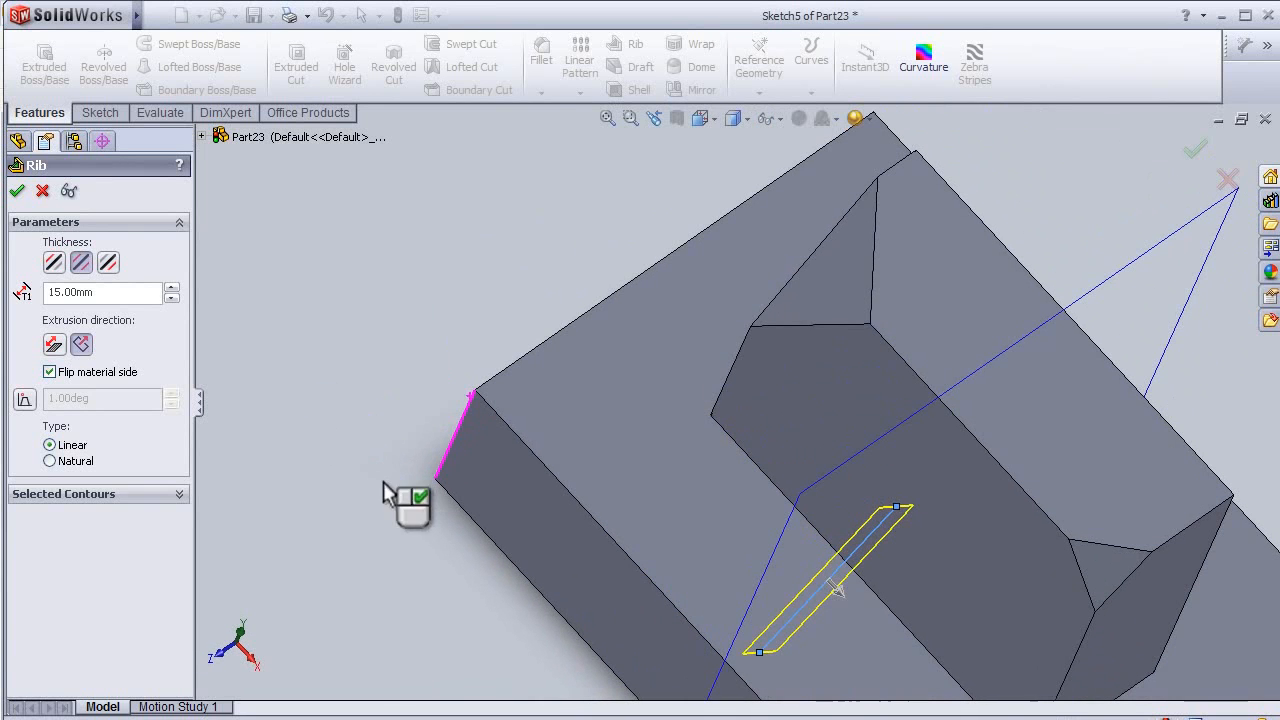
click(55, 345)
middle_drag(486, 391, 345, 342)
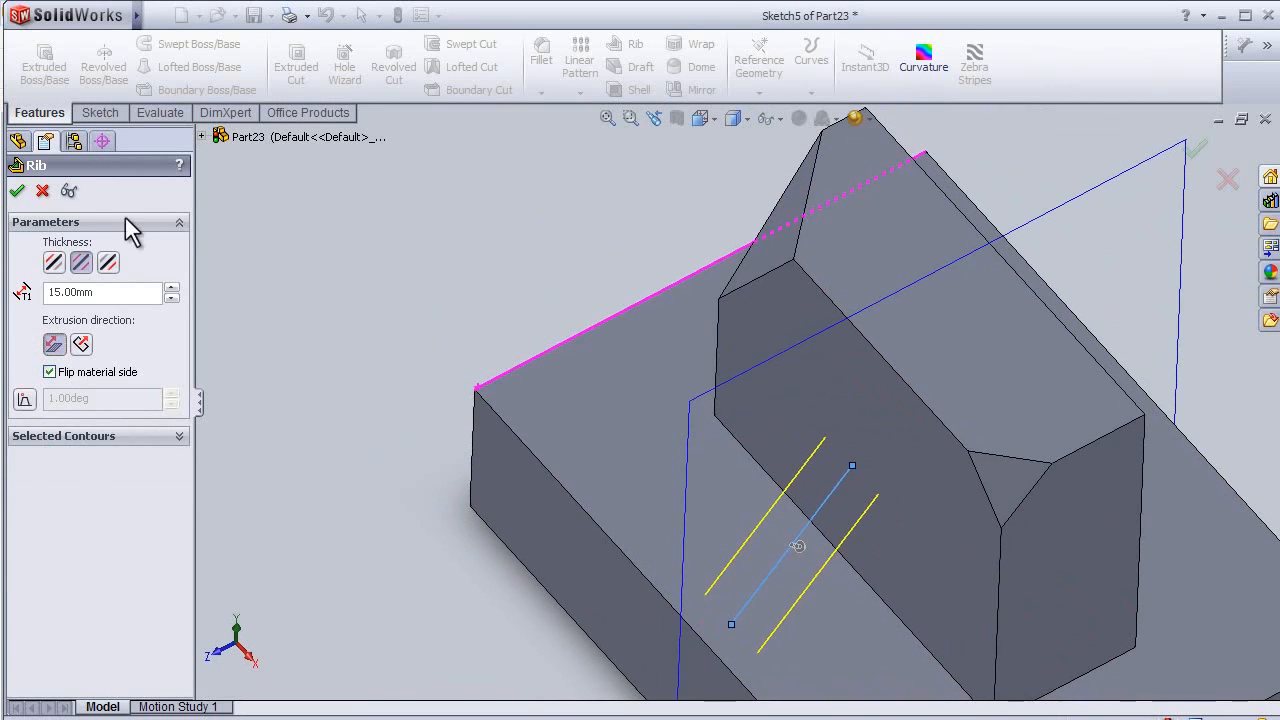
click(17, 190)
middle_drag(529, 456, 565, 495)
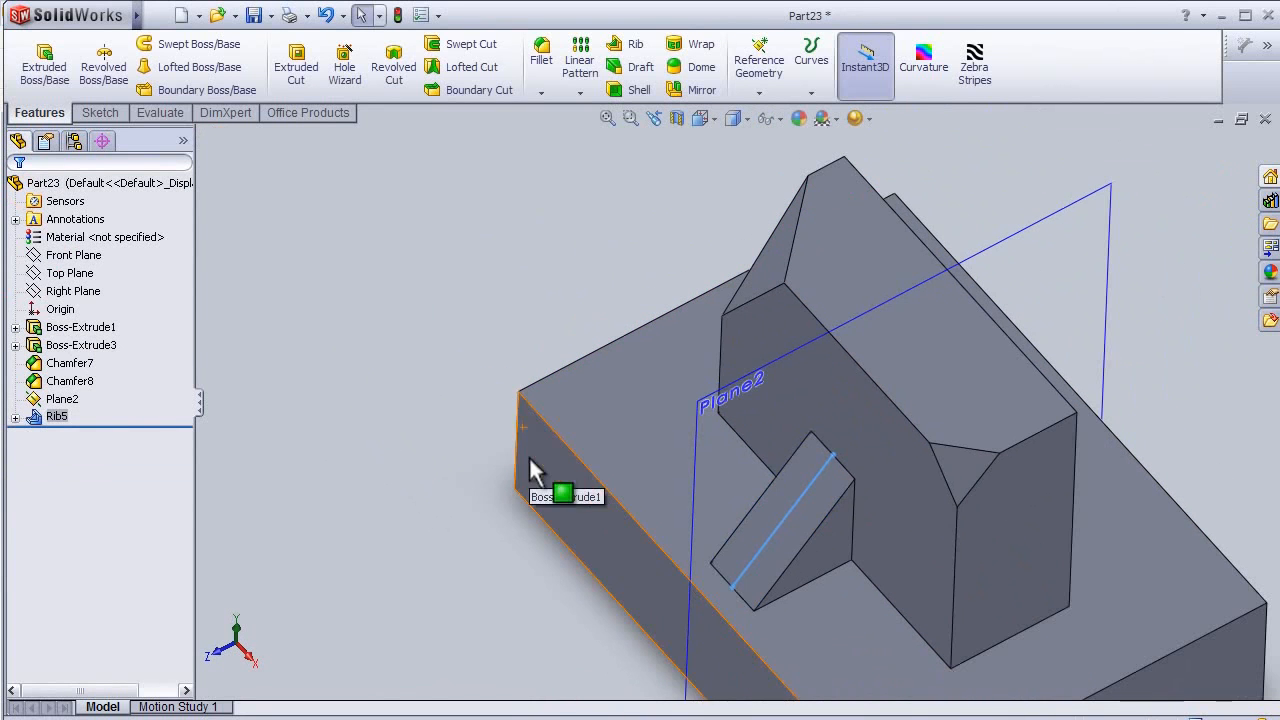
Step: Open a new sketch on the underside of the base plate
middle_drag(562, 579, 438, 298)
scroll(742, 438, up, 4)
middle_drag(858, 440, 870, 355)
scroll(868, 357, up, 3)
middle_drag(647, 517, 634, 491)
scroll(728, 384, down, 3)
scroll(728, 384, down, 1)
middle_drag(718, 377, 738, 389)
scroll(737, 386, up, 2)
click(883, 257)
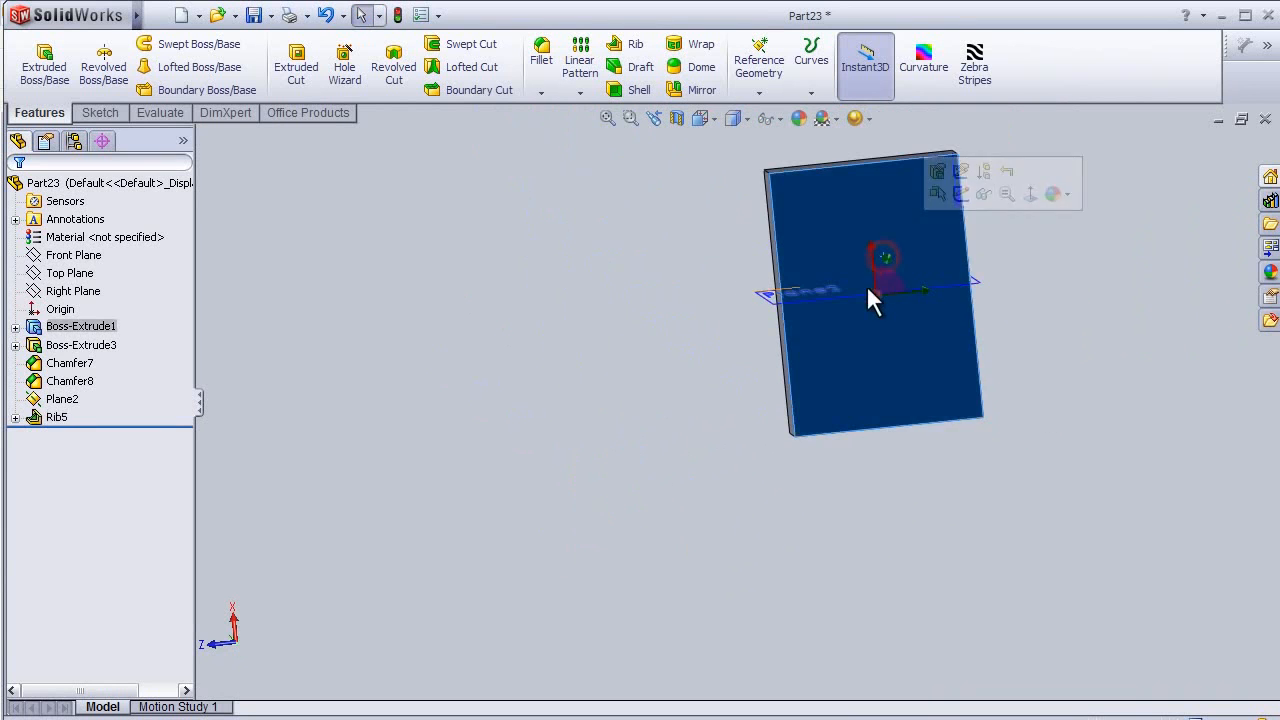
click(956, 197)
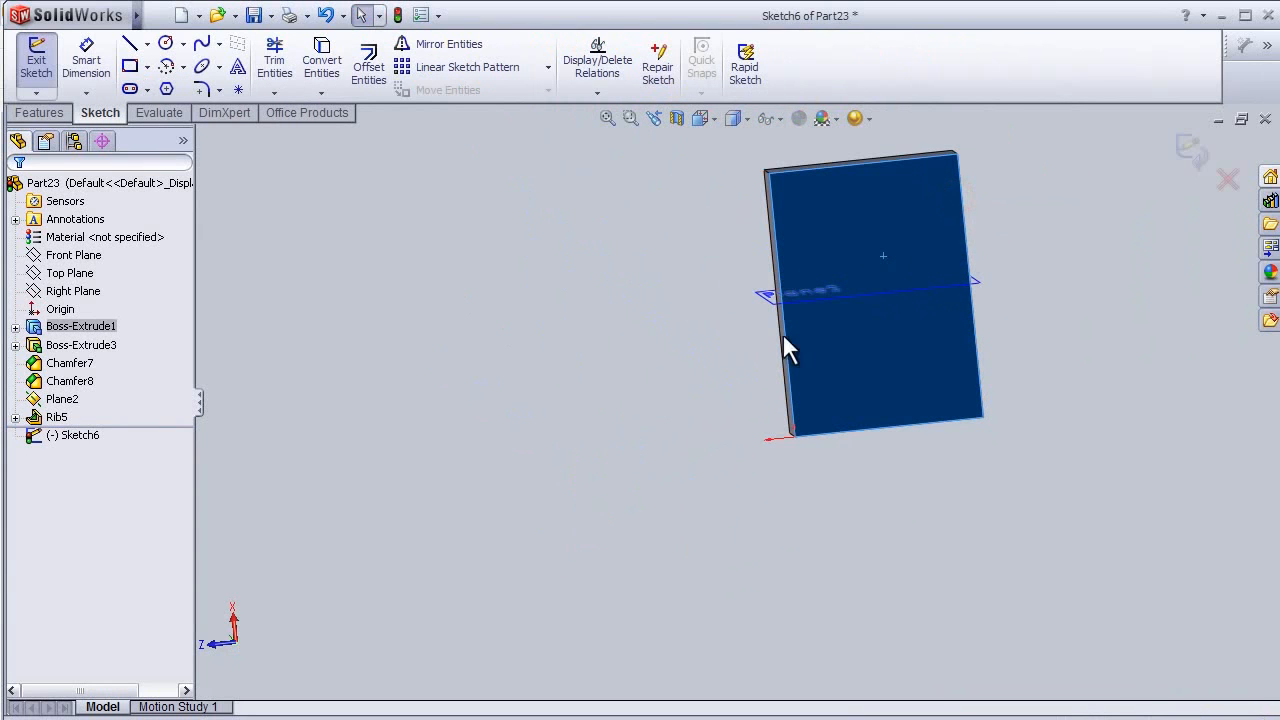
Step: Sketch a corner rectangle about 116 by 77 mm inside the edges of the base plate's underside
key(space)
click(884, 469)
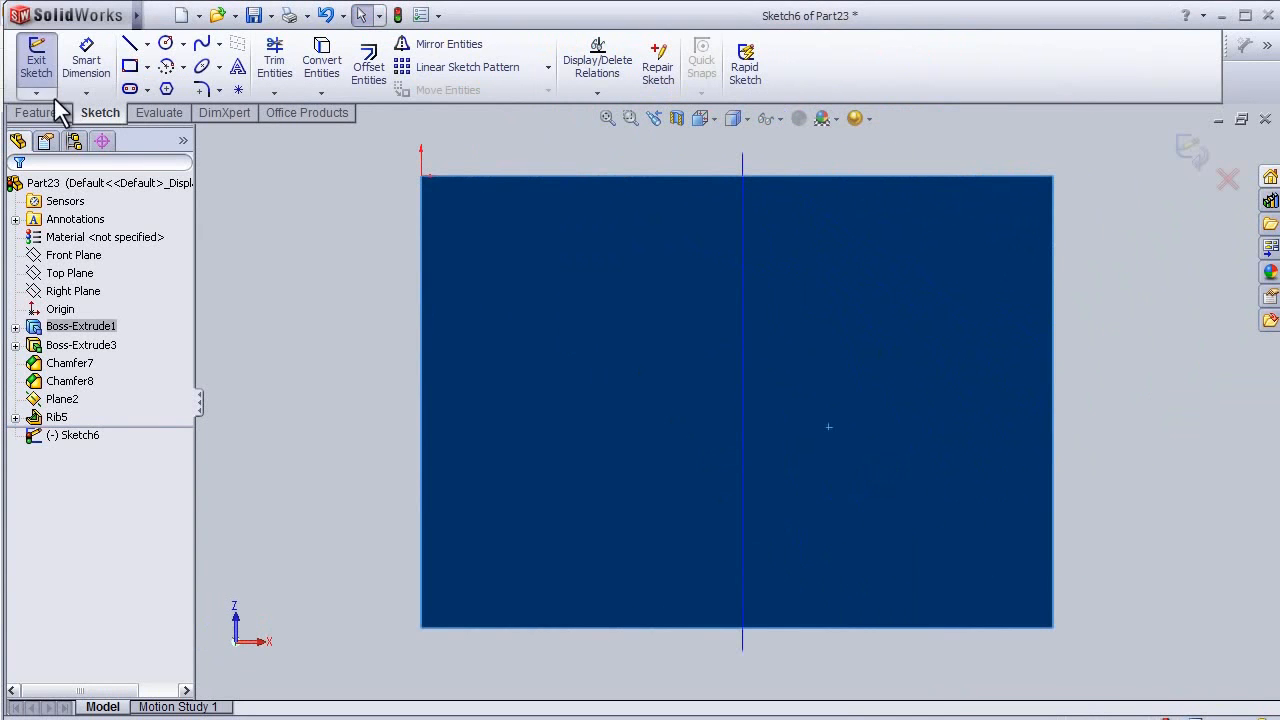
click(452, 211)
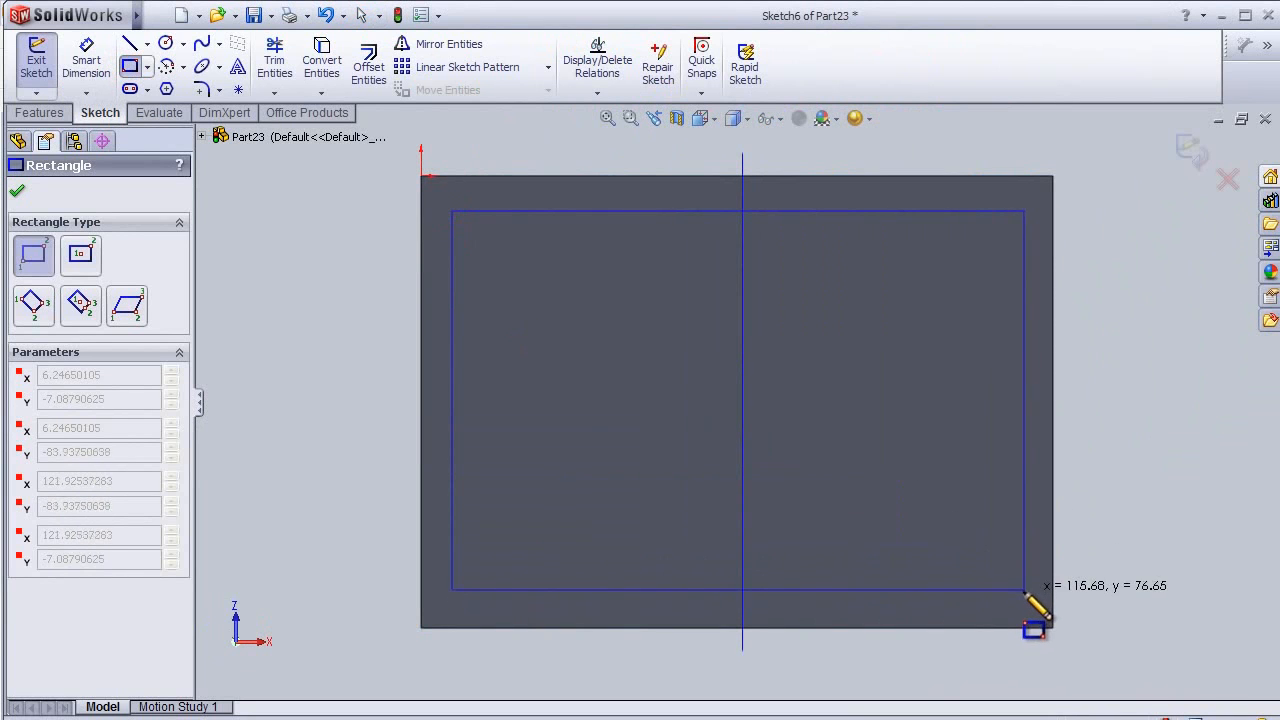
click(1023, 591)
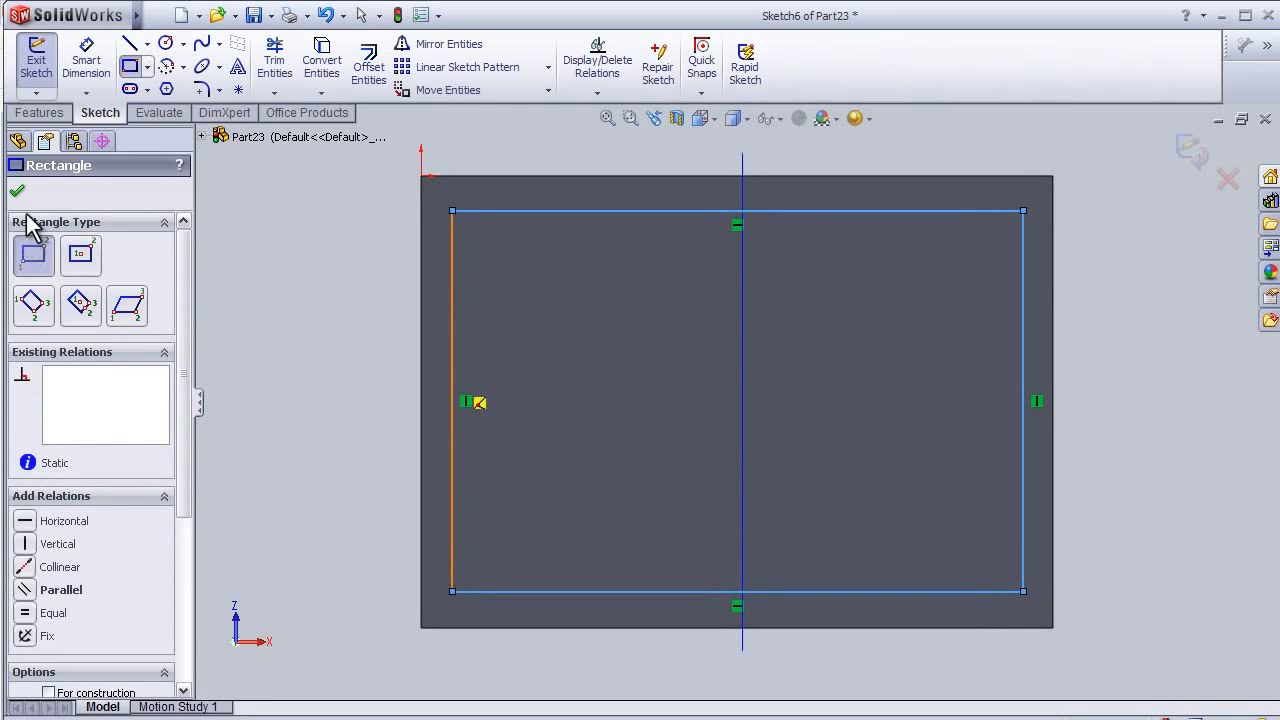
Step: Cut the sketched rectangle into the base plate's underside as a blind extruded cut 25 mm deep
click(32, 114)
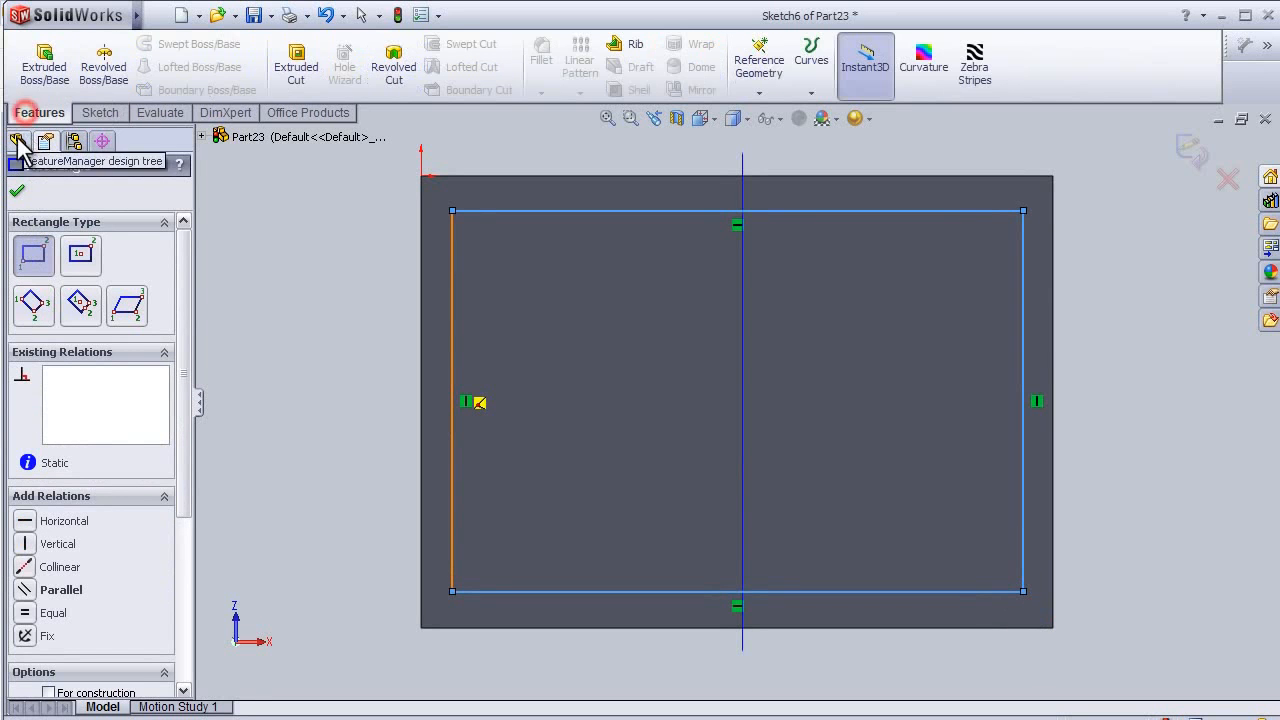
click(294, 62)
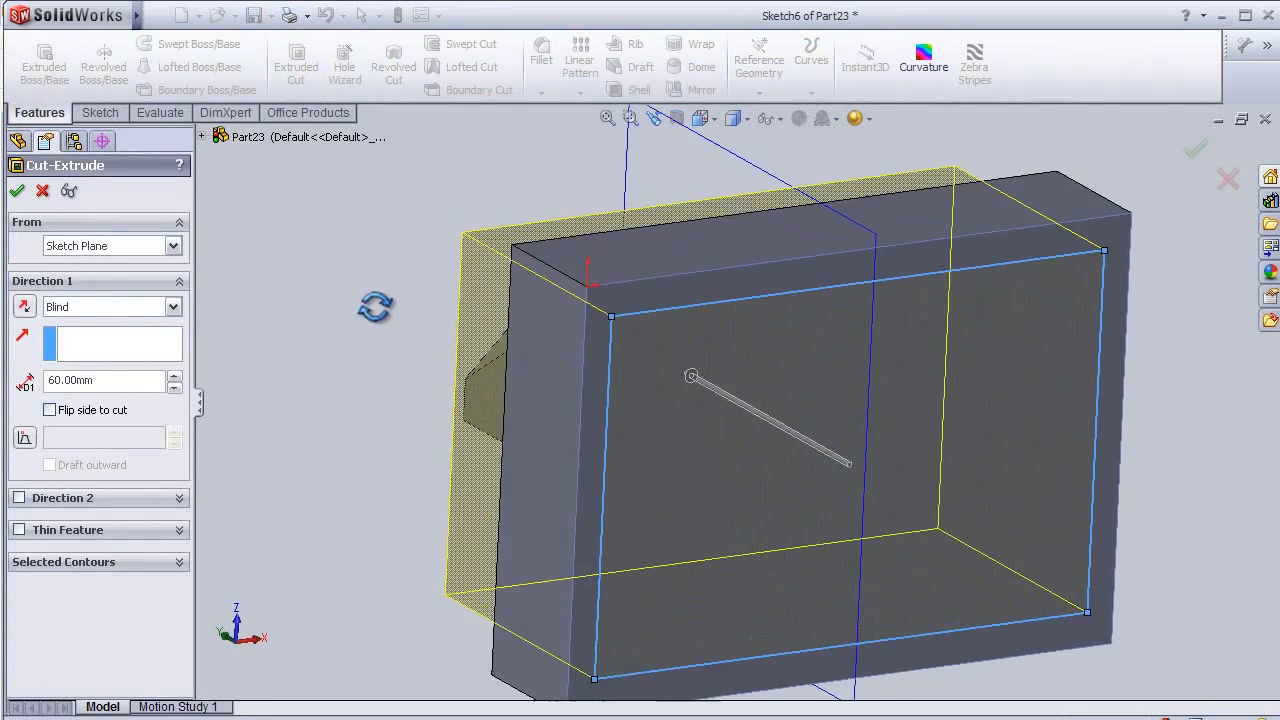
click(178, 389)
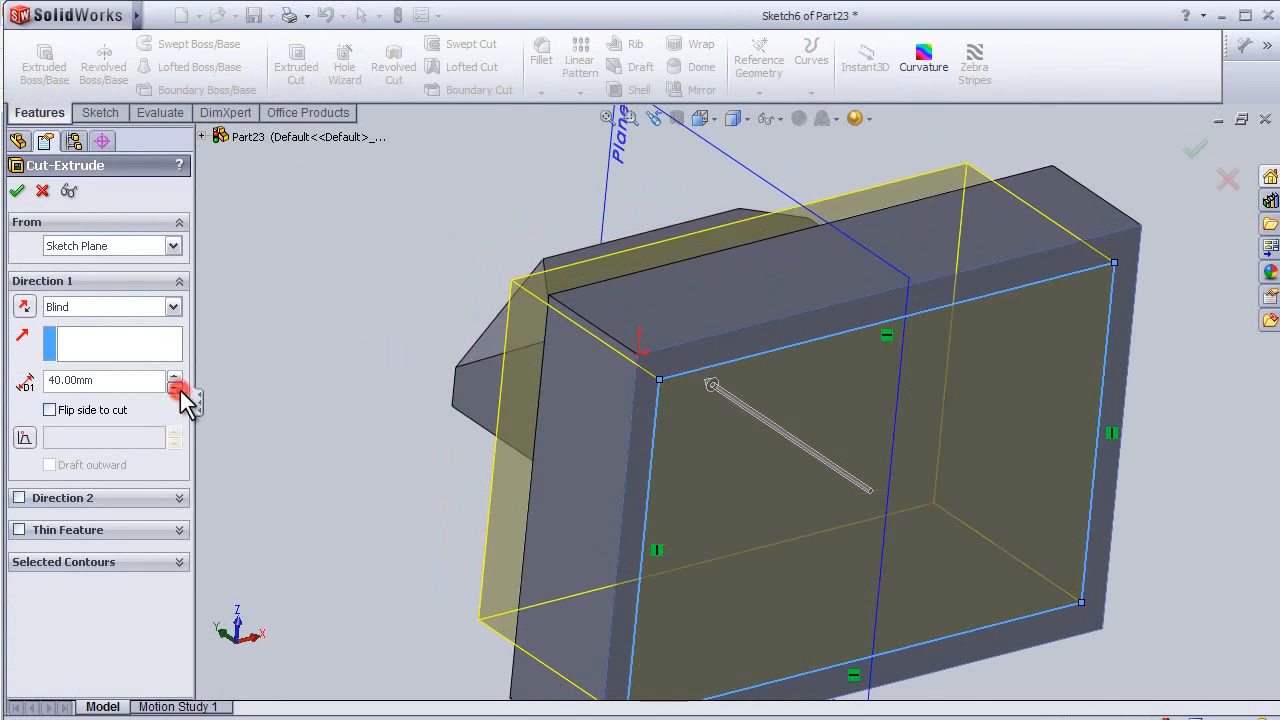
click(178, 389)
click(178, 389)
middle_drag(267, 285, 273, 410)
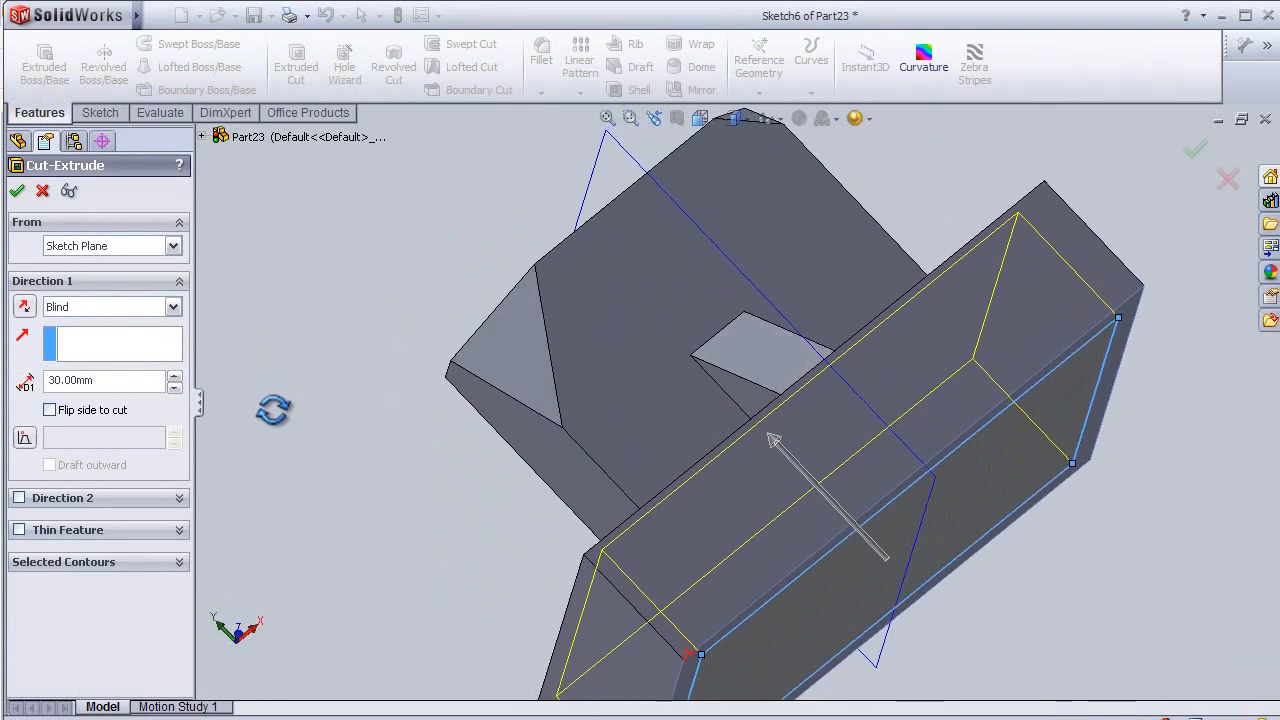
click(176, 389)
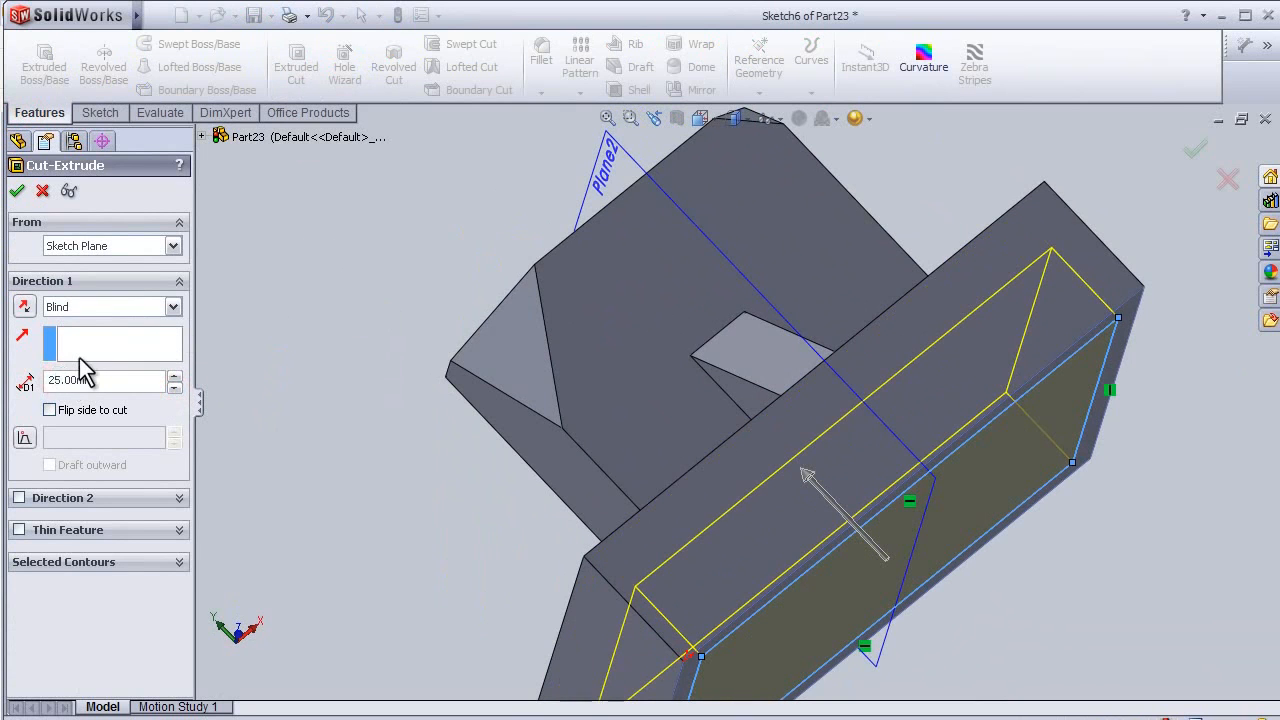
click(16, 190)
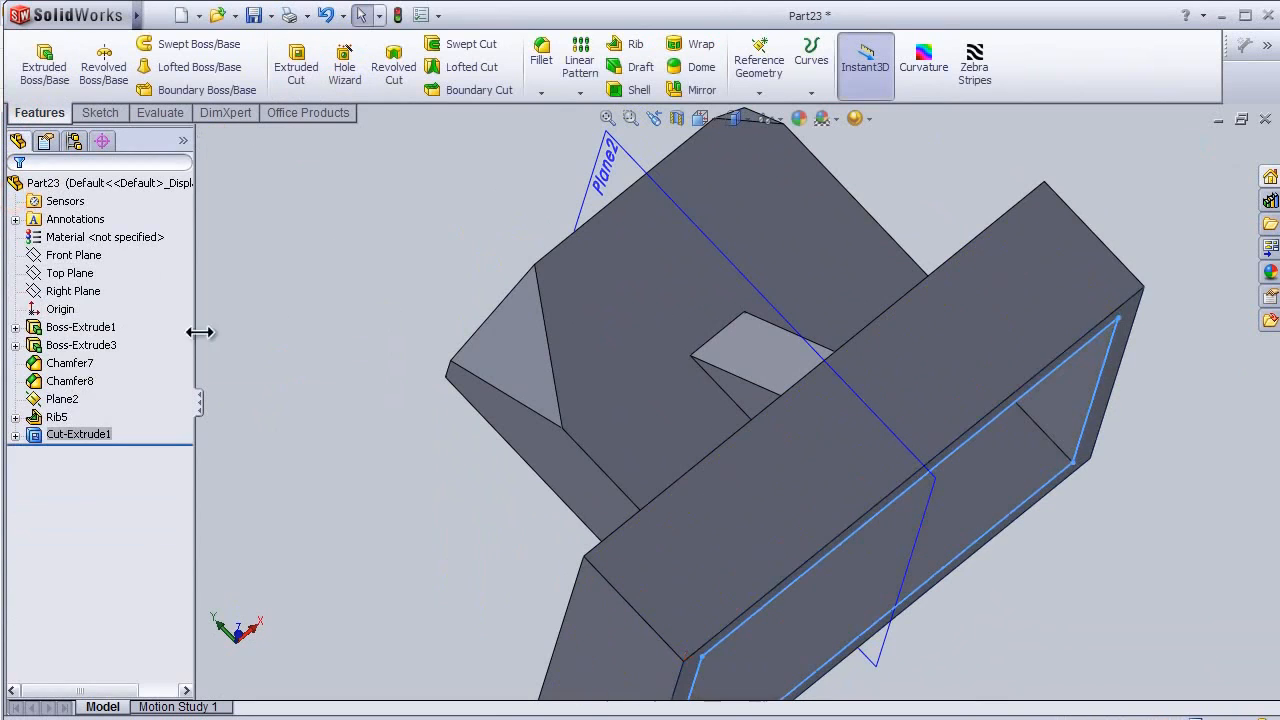
Step: Open a new sketch on the Top Plane and face it from below, looking into the pocket
middle_drag(855, 481, 806, 386)
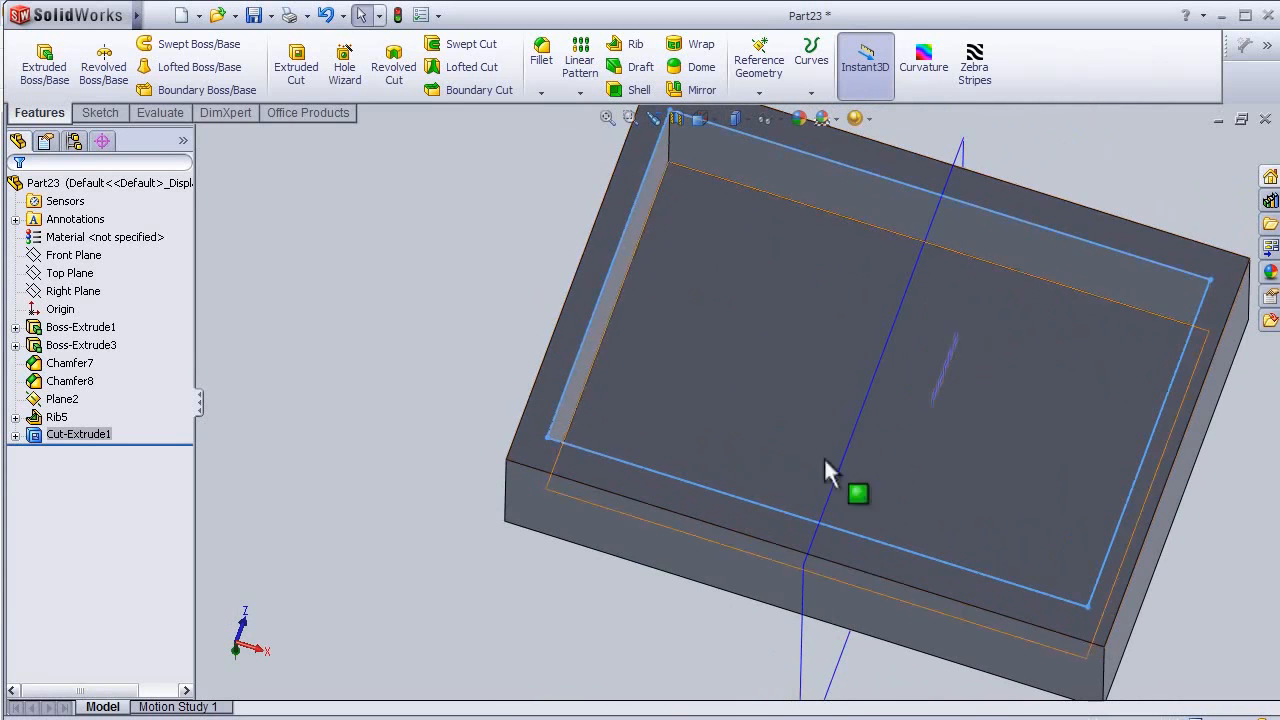
middle_drag(1126, 396, 1081, 494)
middle_drag(731, 420, 560, 424)
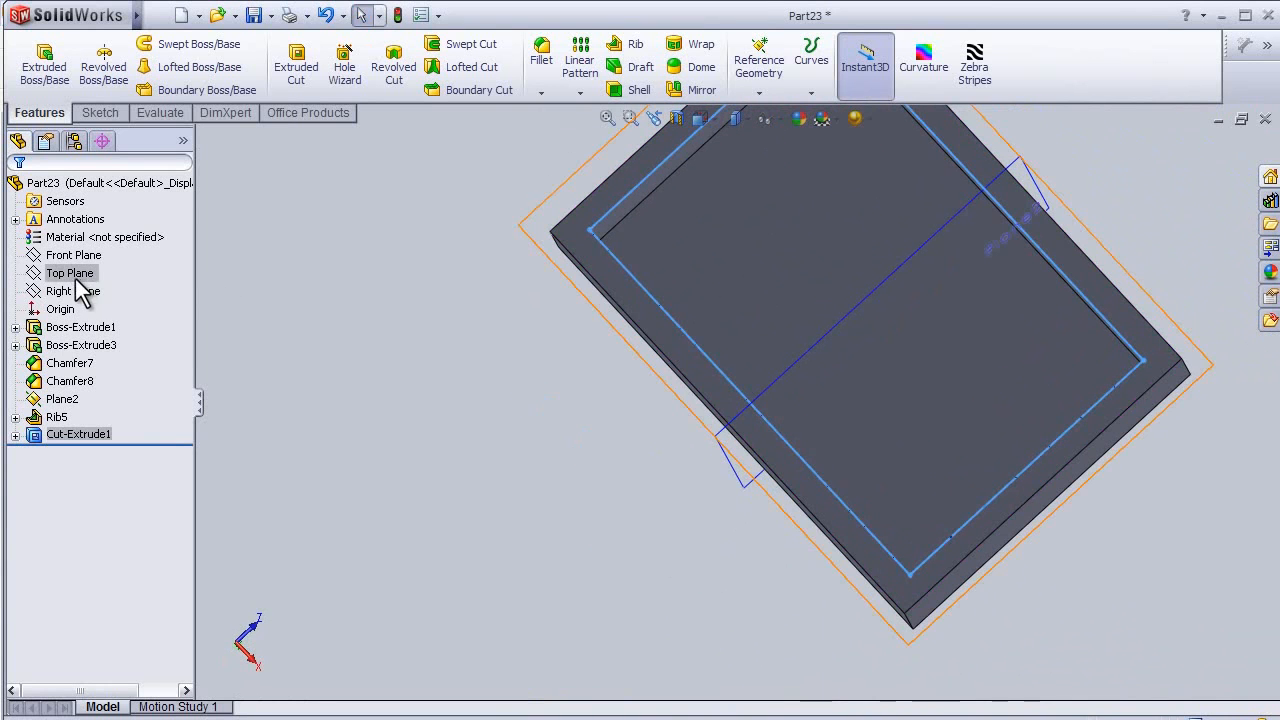
middle_drag(561, 380, 519, 401)
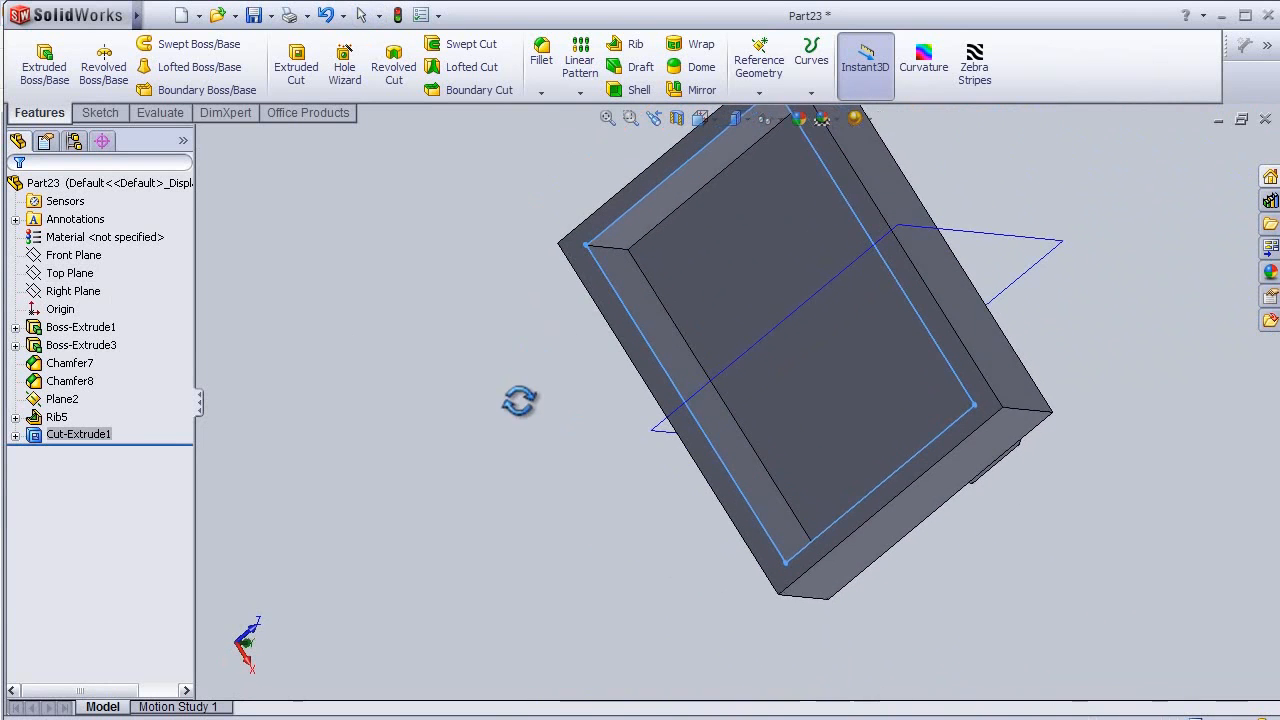
middle_drag(340, 290, 404, 348)
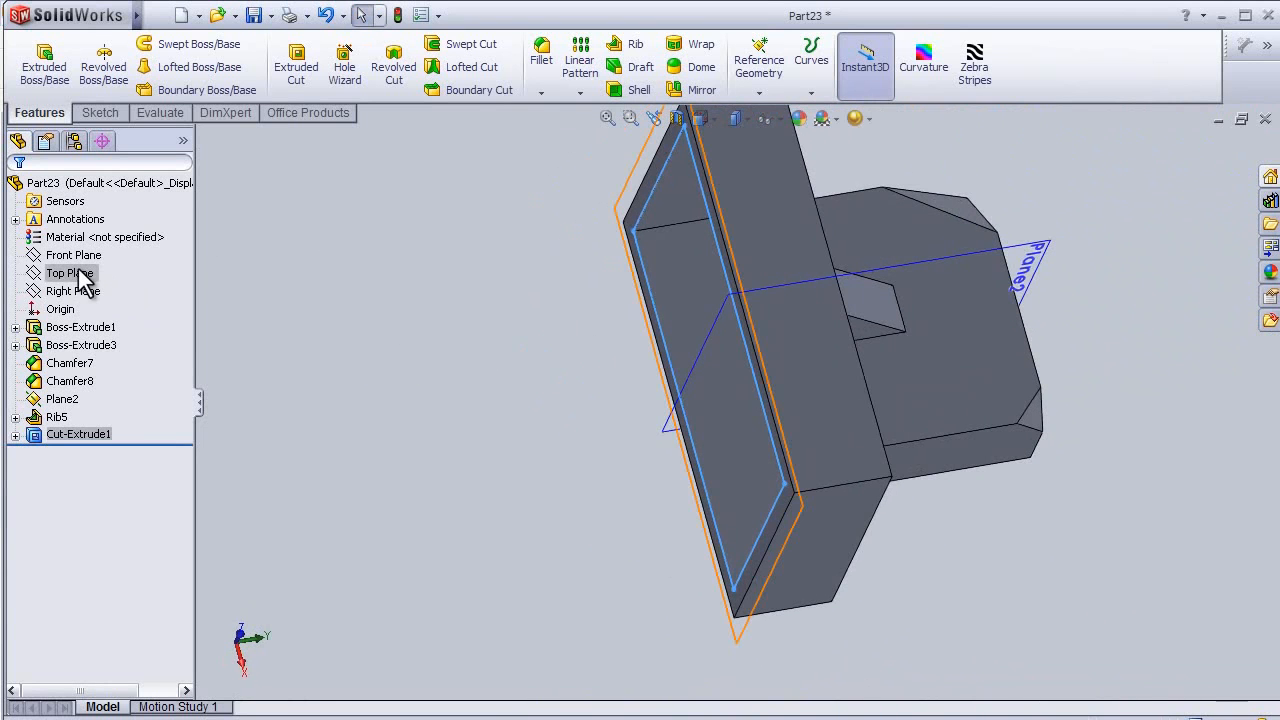
middle_drag(323, 323, 434, 326)
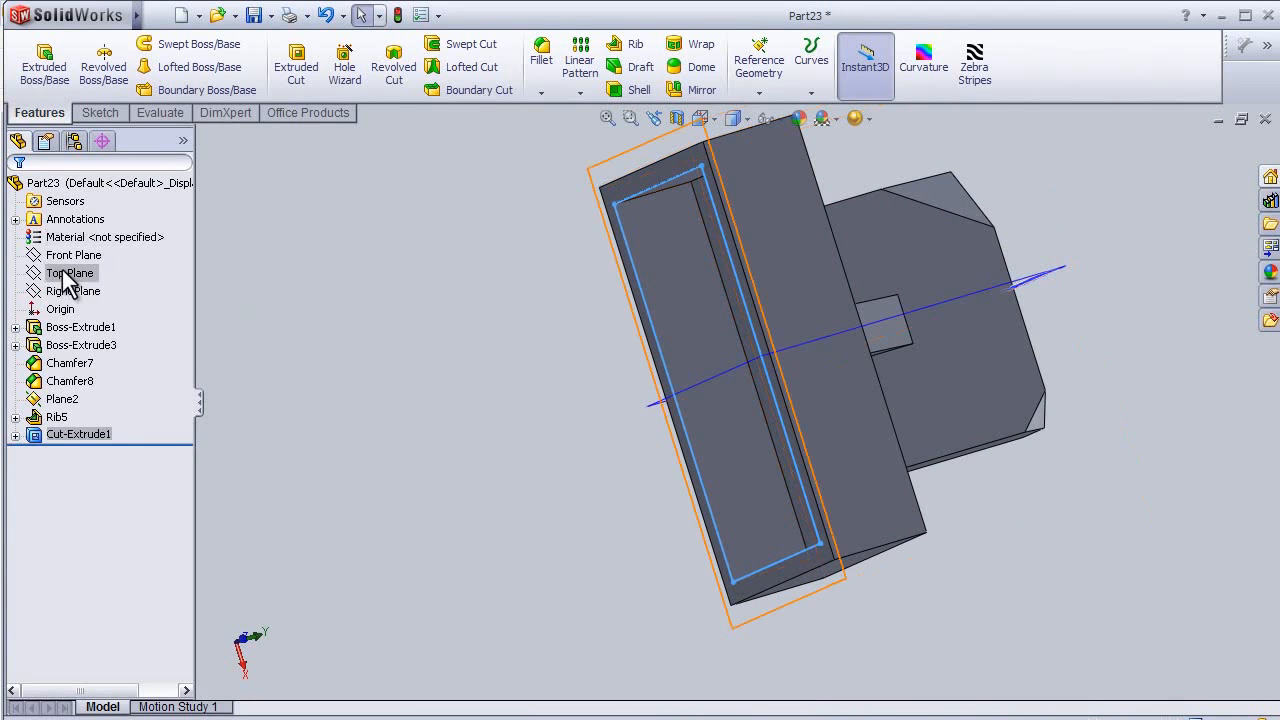
click(70, 272)
click(77, 242)
key(space)
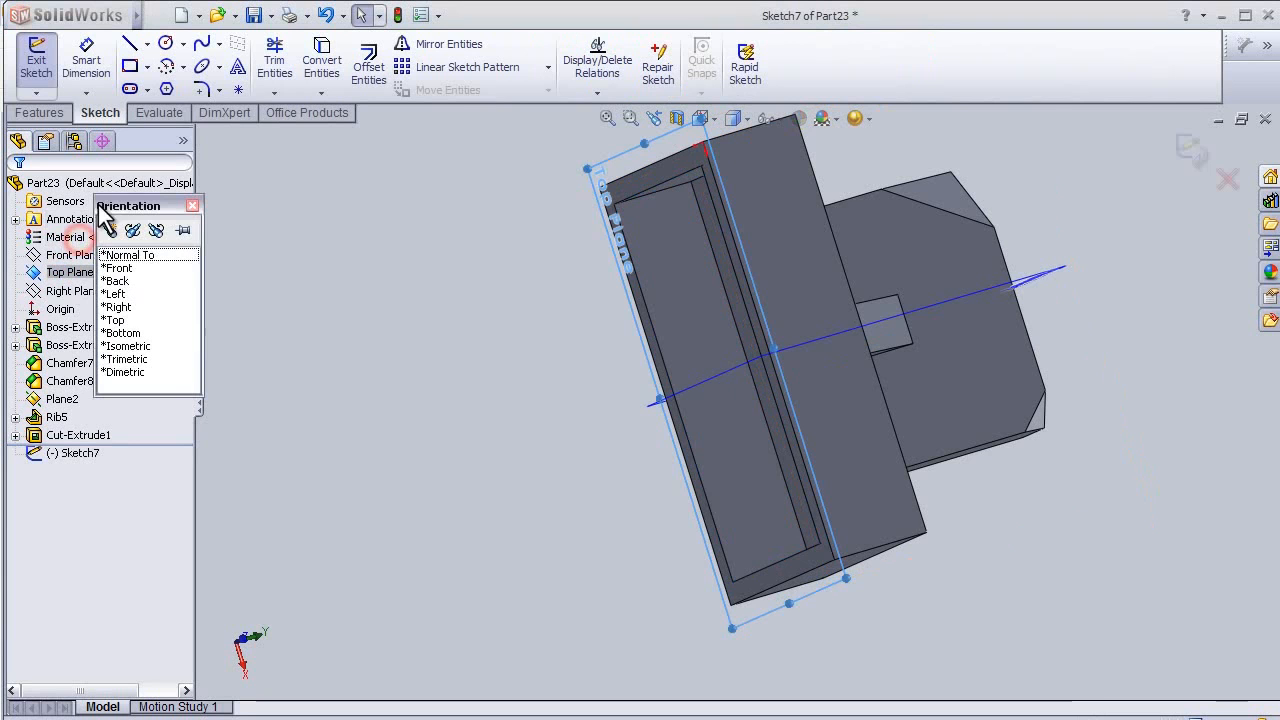
click(139, 255)
key(space)
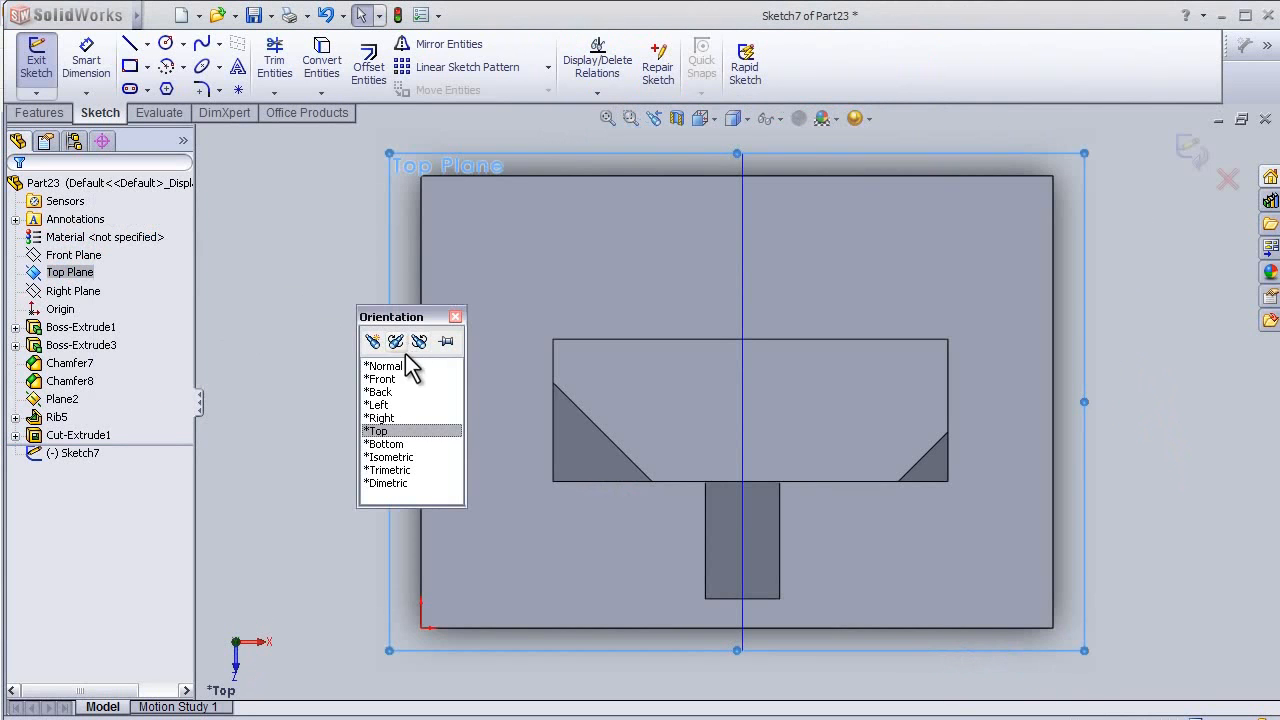
click(398, 366)
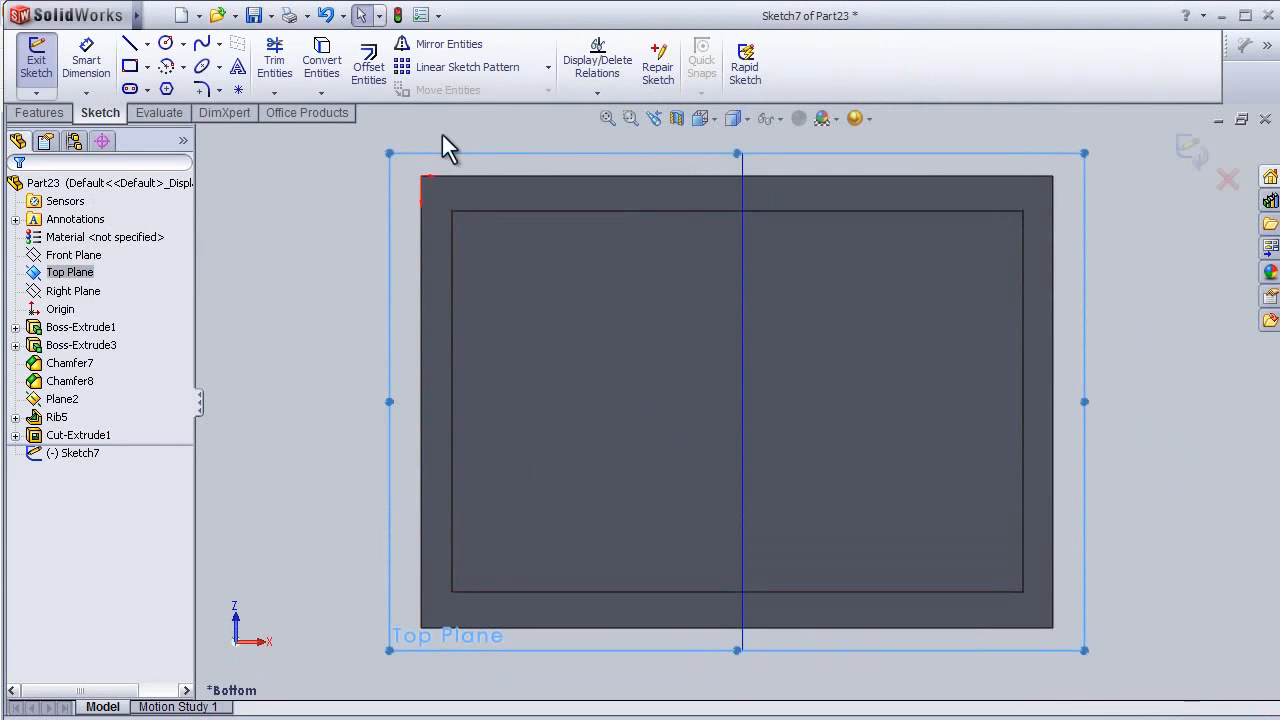
Step: Sketch a horizontal line across the pocket, joining the midpoints of its two short edges
click(129, 43)
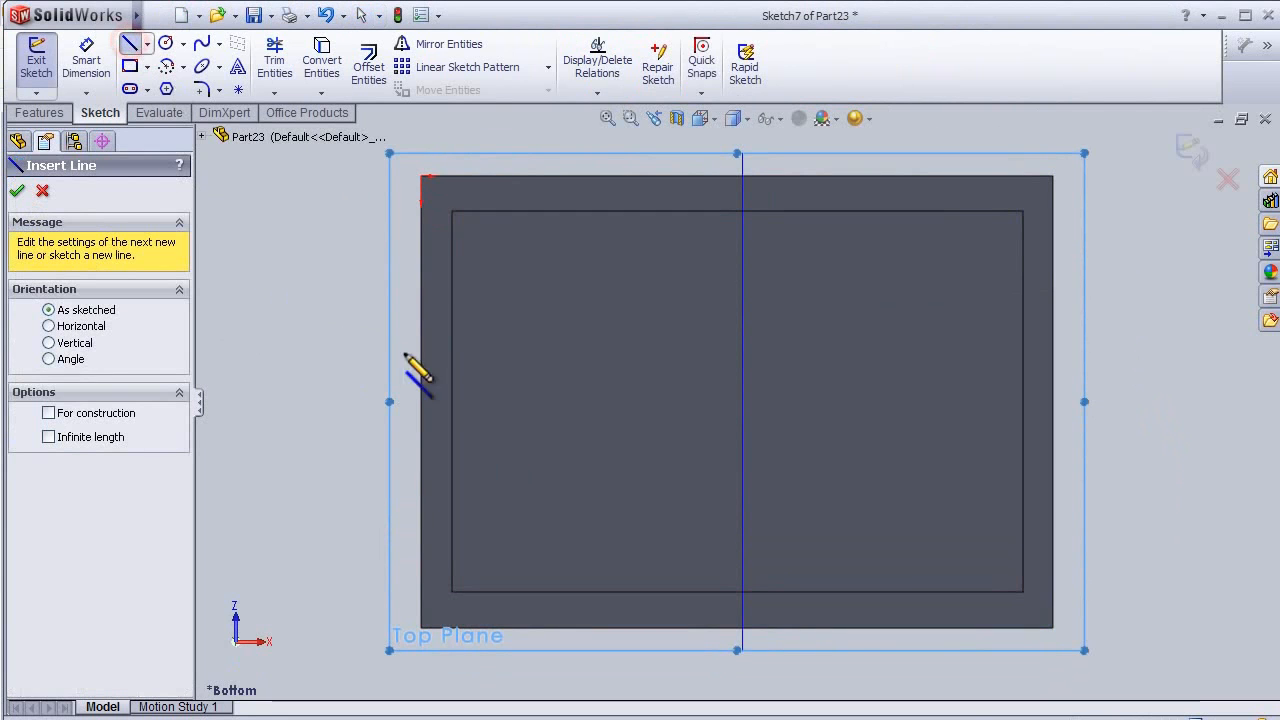
click(452, 402)
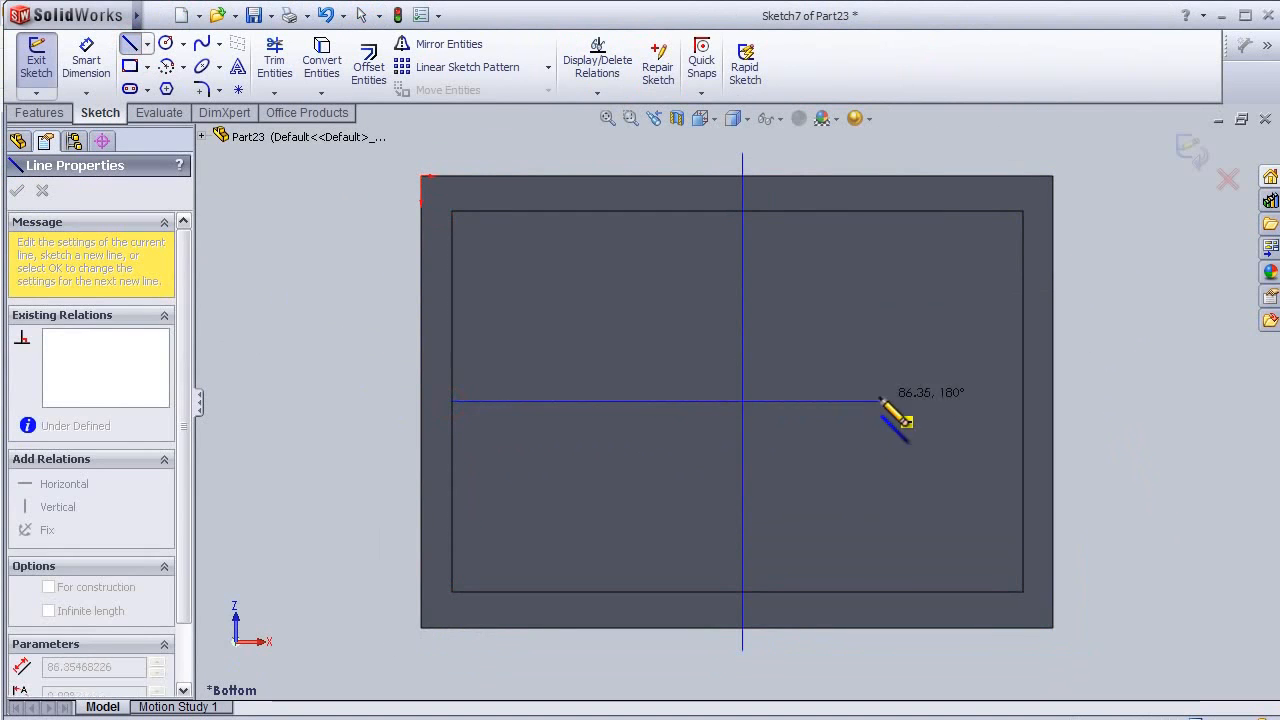
click(1022, 402)
click(16, 190)
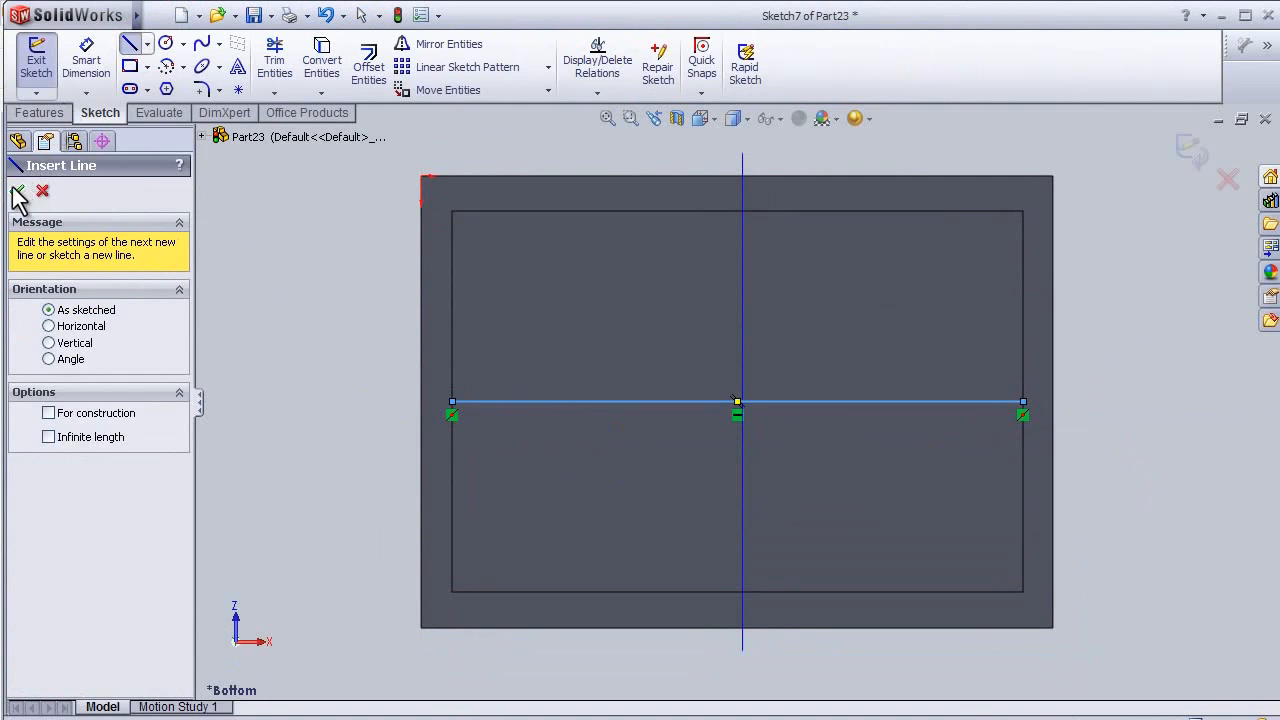
click(18, 192)
Step: Create a linear rib from the line, 15 mm thick on both sides and extruded normal to the sketch into the pocket
click(36, 111)
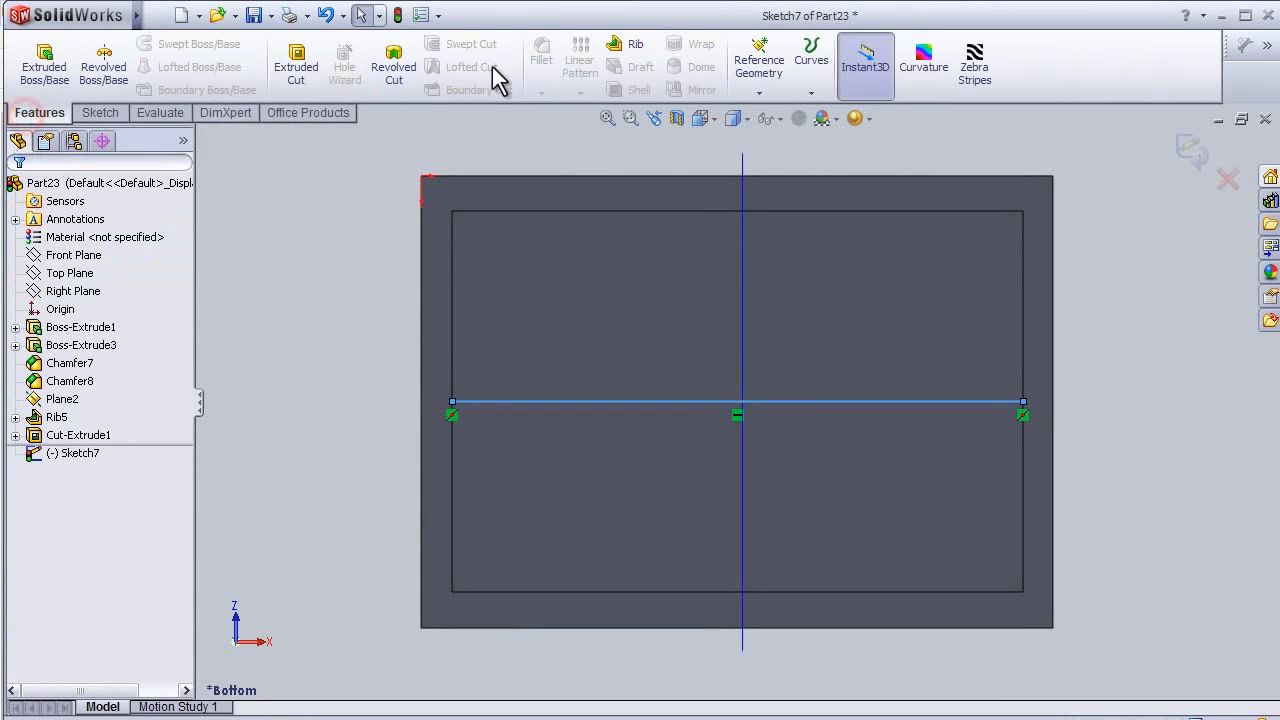
click(628, 38)
middle_drag(1118, 420, 1128, 371)
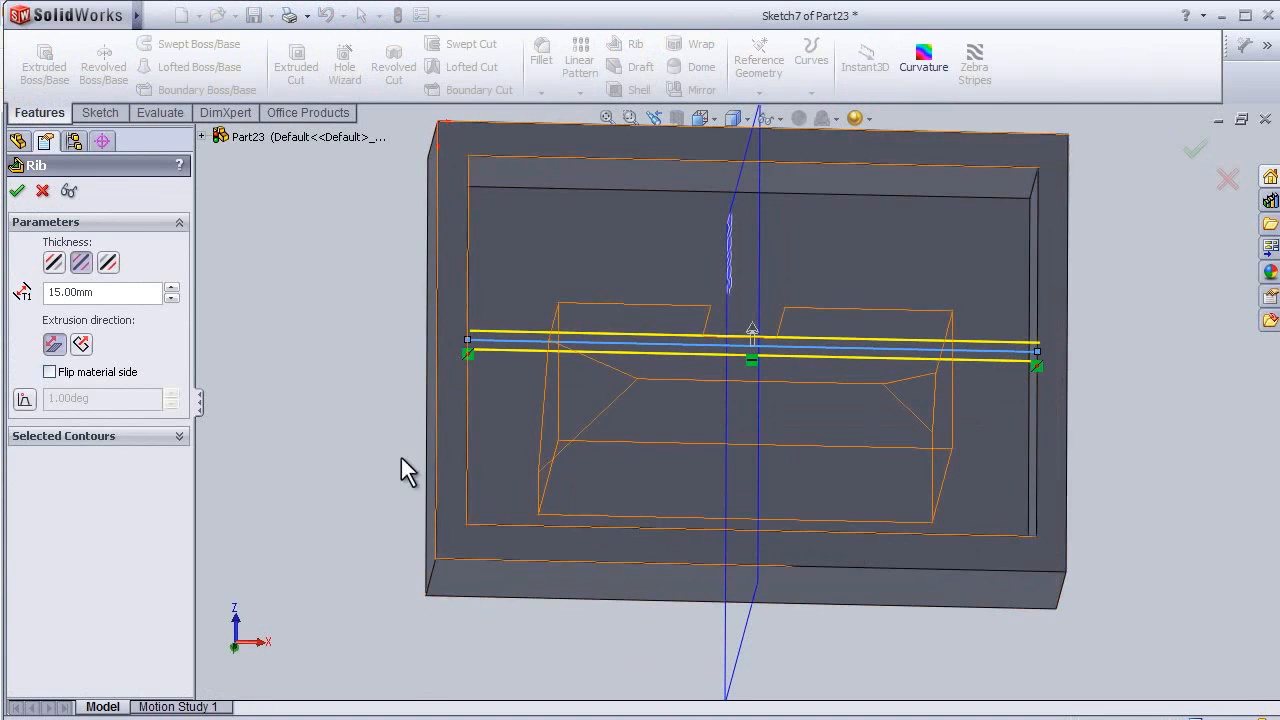
middle_drag(340, 473, 215, 322)
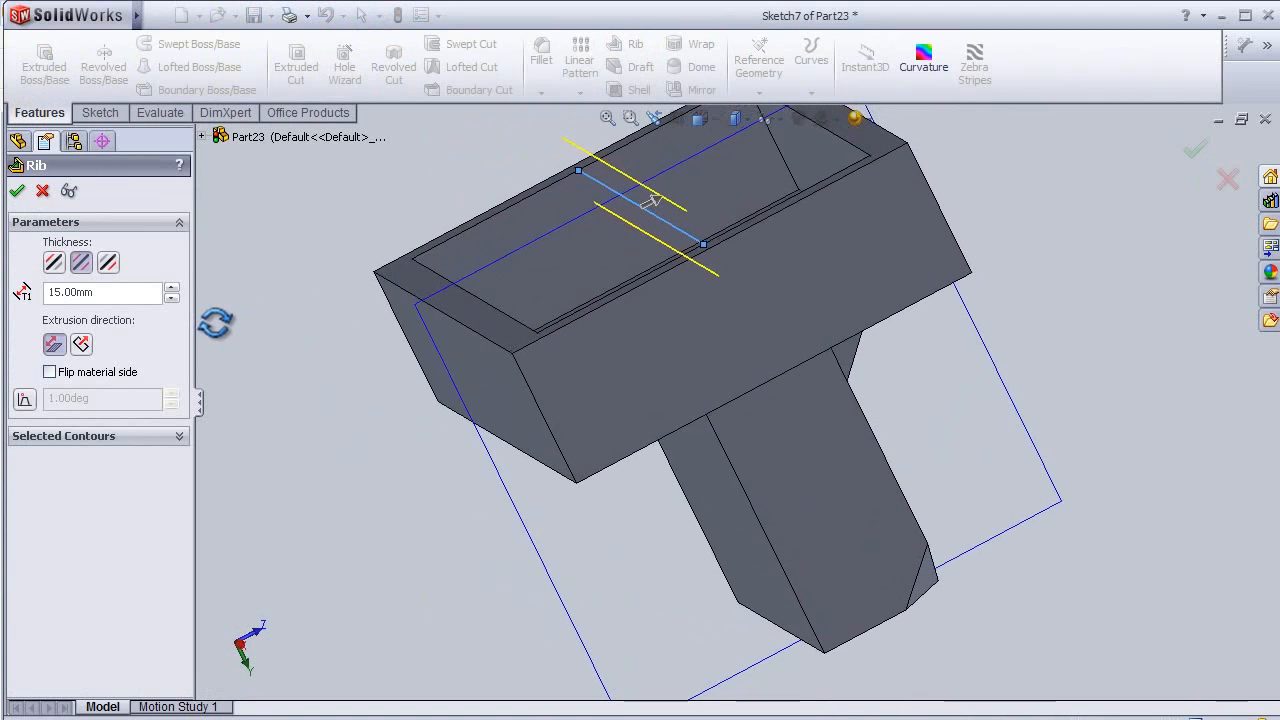
click(81, 345)
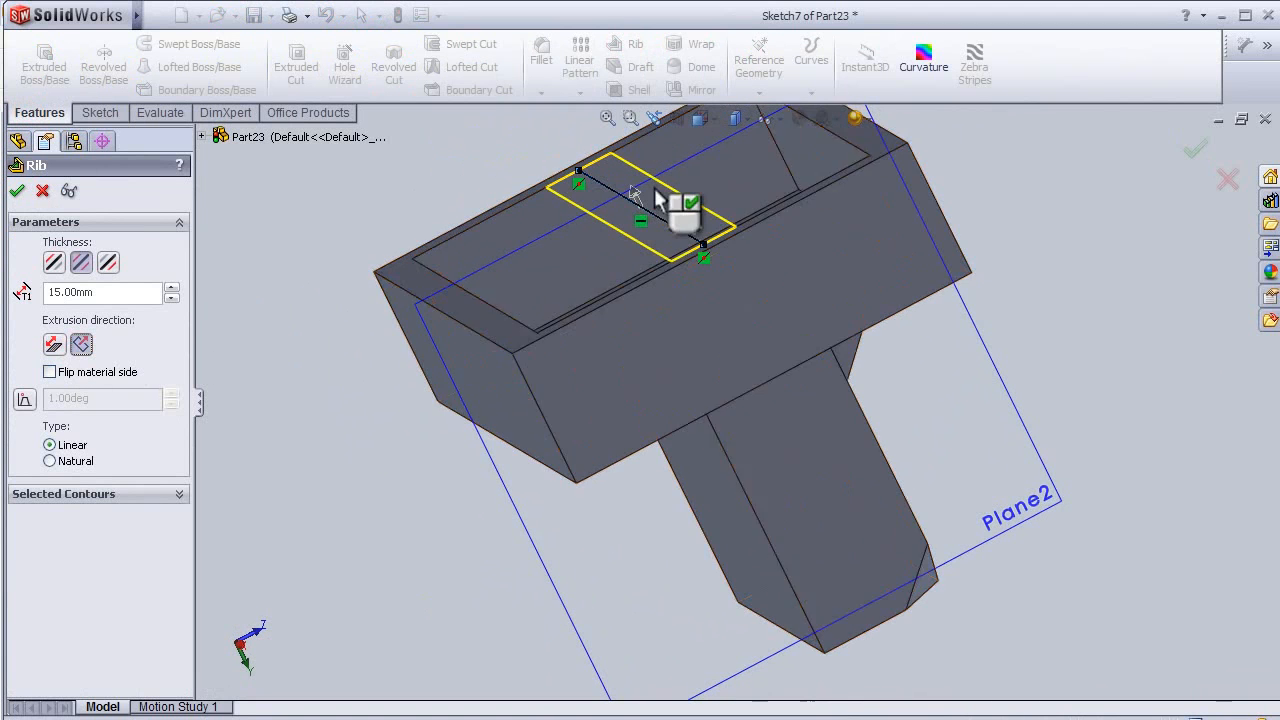
click(638, 222)
middle_drag(414, 200, 469, 221)
click(16, 190)
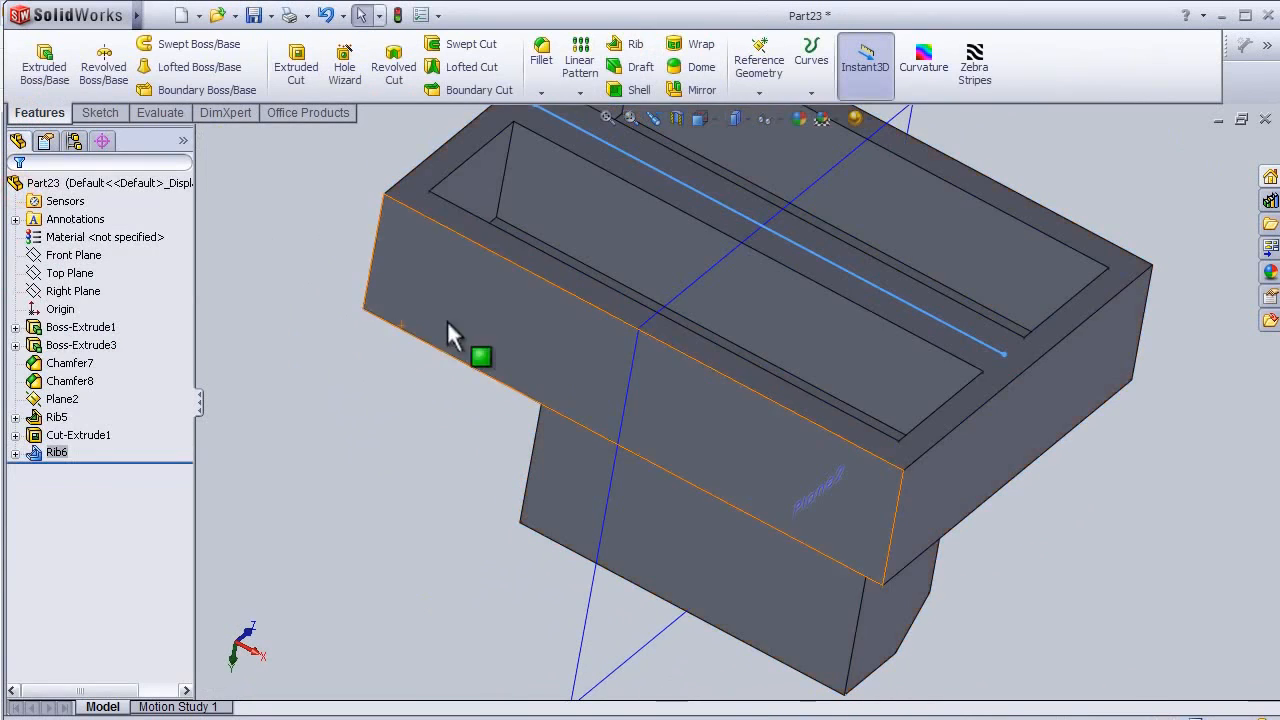
Step: Examine the rib dividing the underside pocket and the rest of the part from several angles
middle_drag(450, 335, 558, 543)
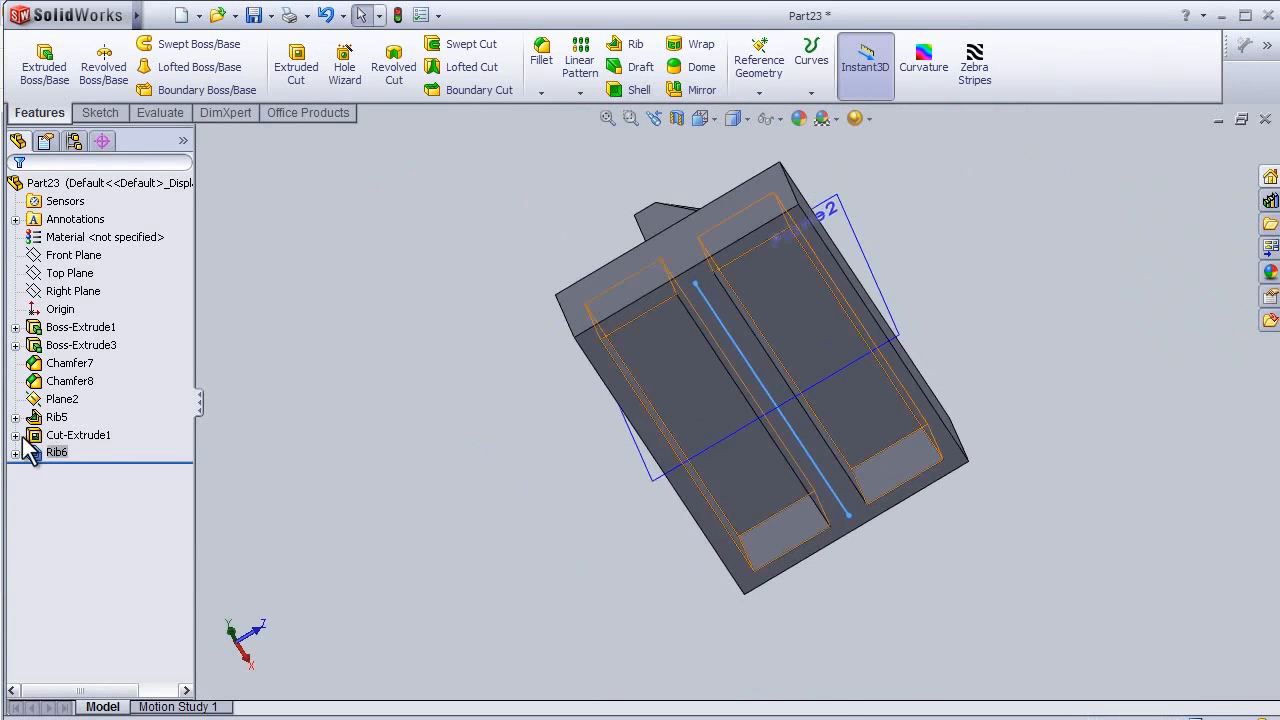
middle_drag(689, 406, 735, 337)
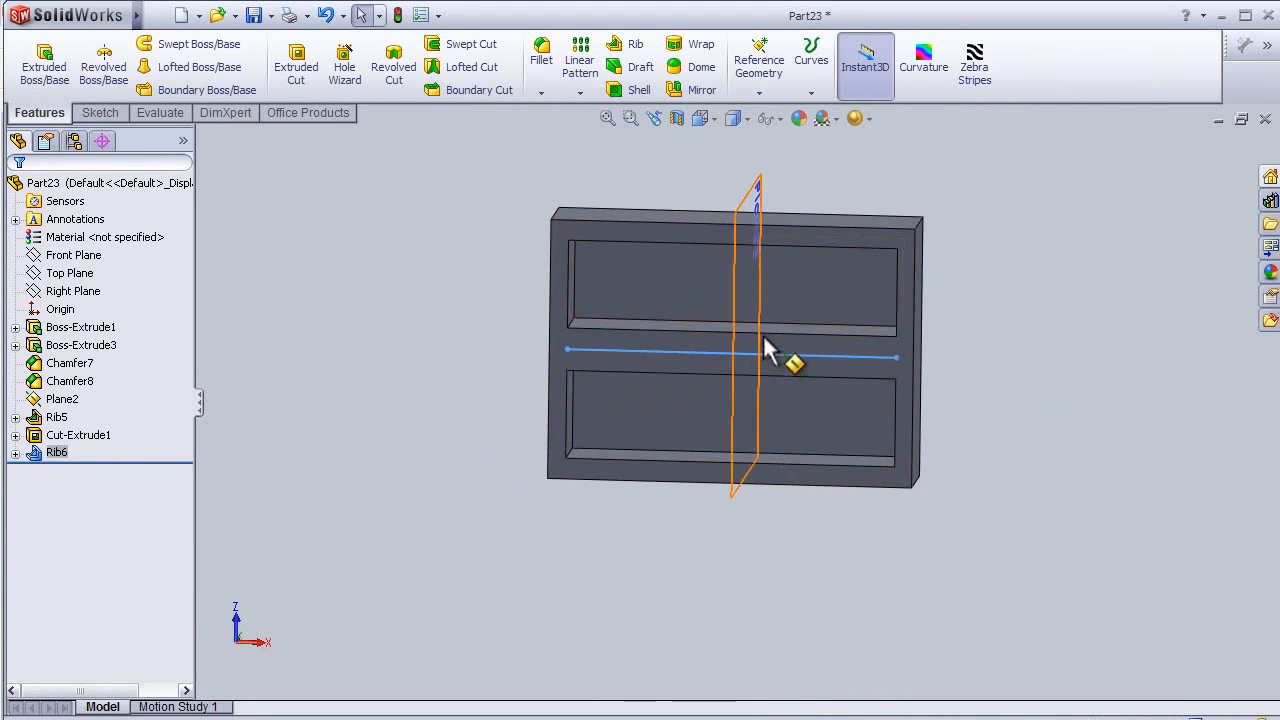
middle_drag(979, 320, 1022, 317)
mouse_move(952, 358)
middle_down()
mouse_move(994, 351)
mouse_move(957, 377)
middle_up()
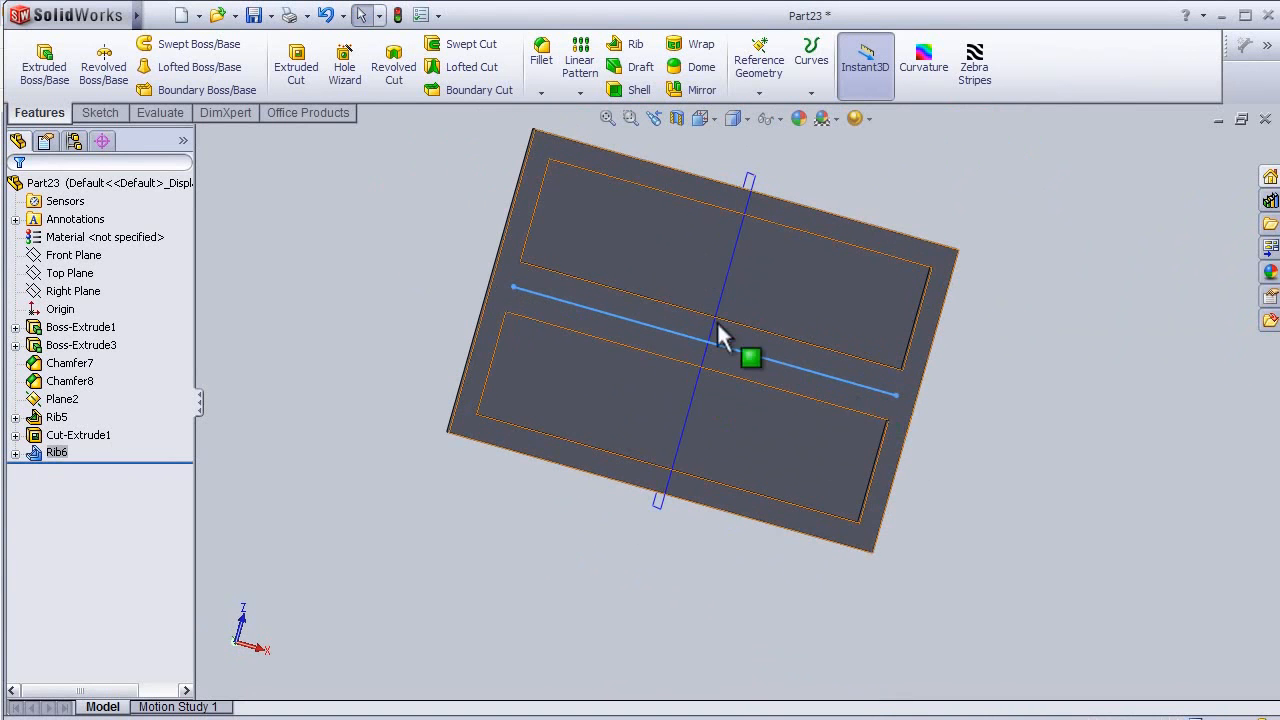
middle_drag(1040, 272, 1057, 273)
middle_drag(400, 480, 423, 480)
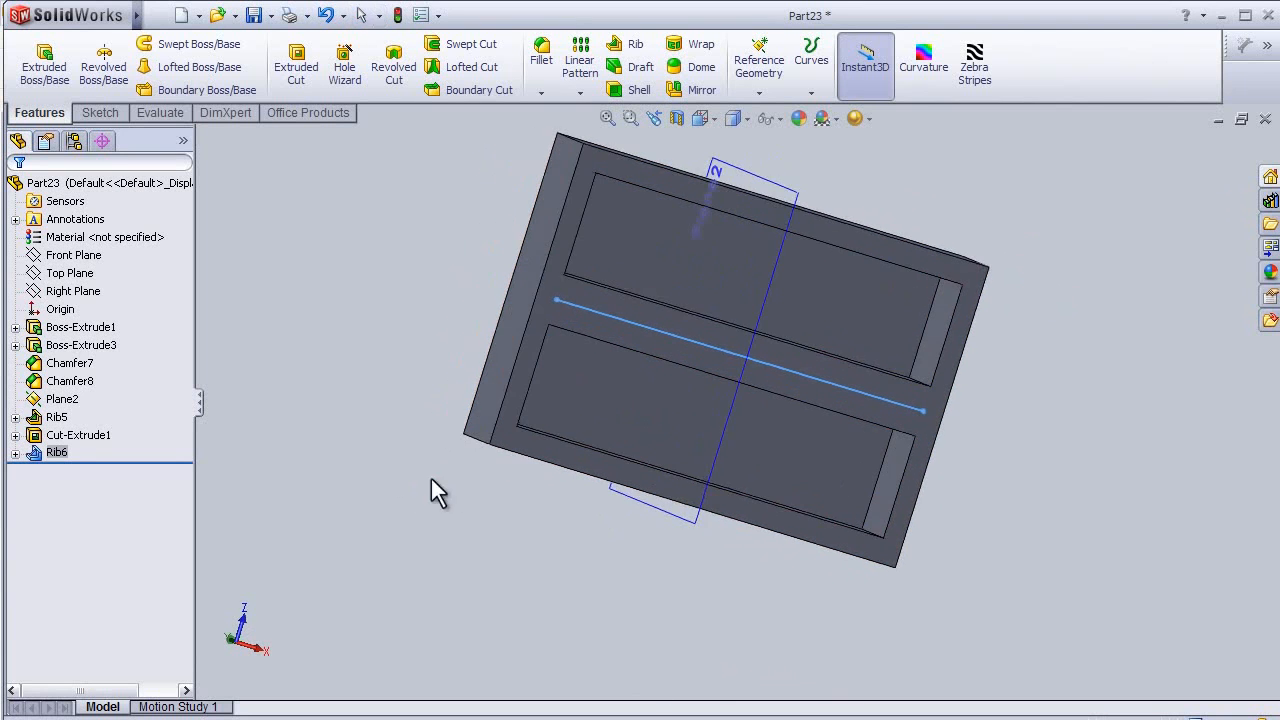
middle_drag(1029, 378, 915, 425)
middle_drag(396, 199, 590, 265)
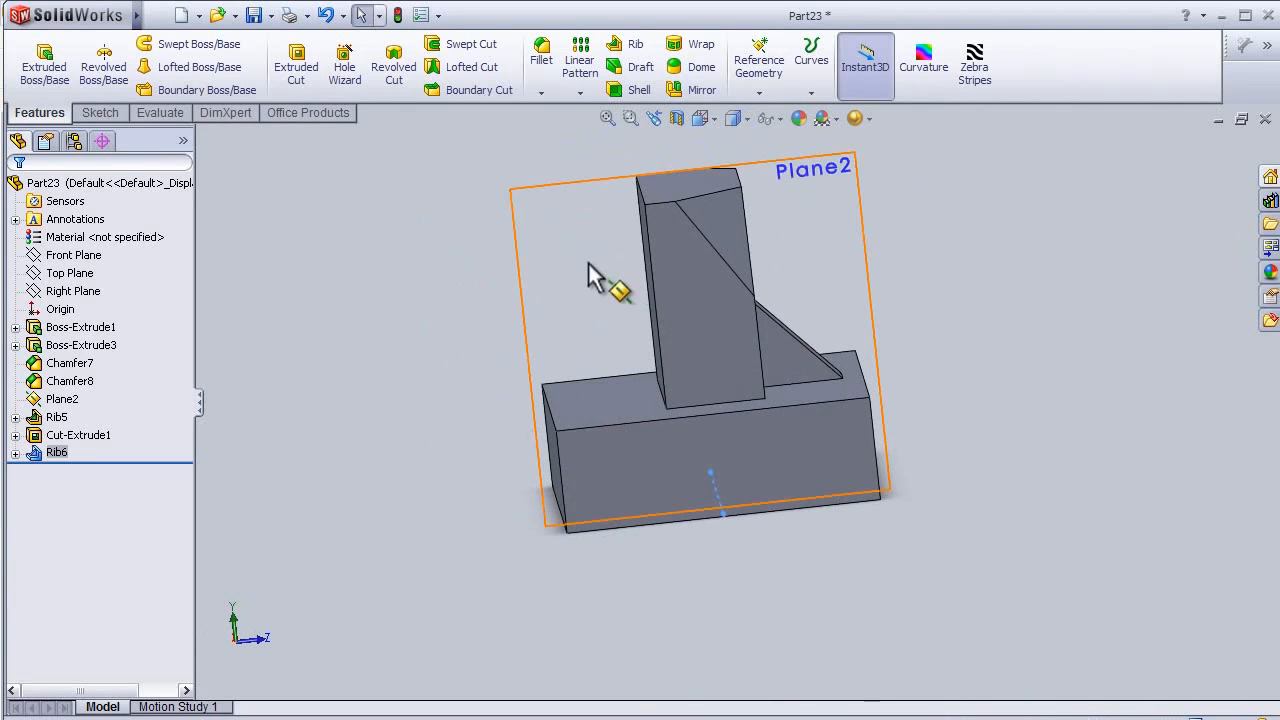